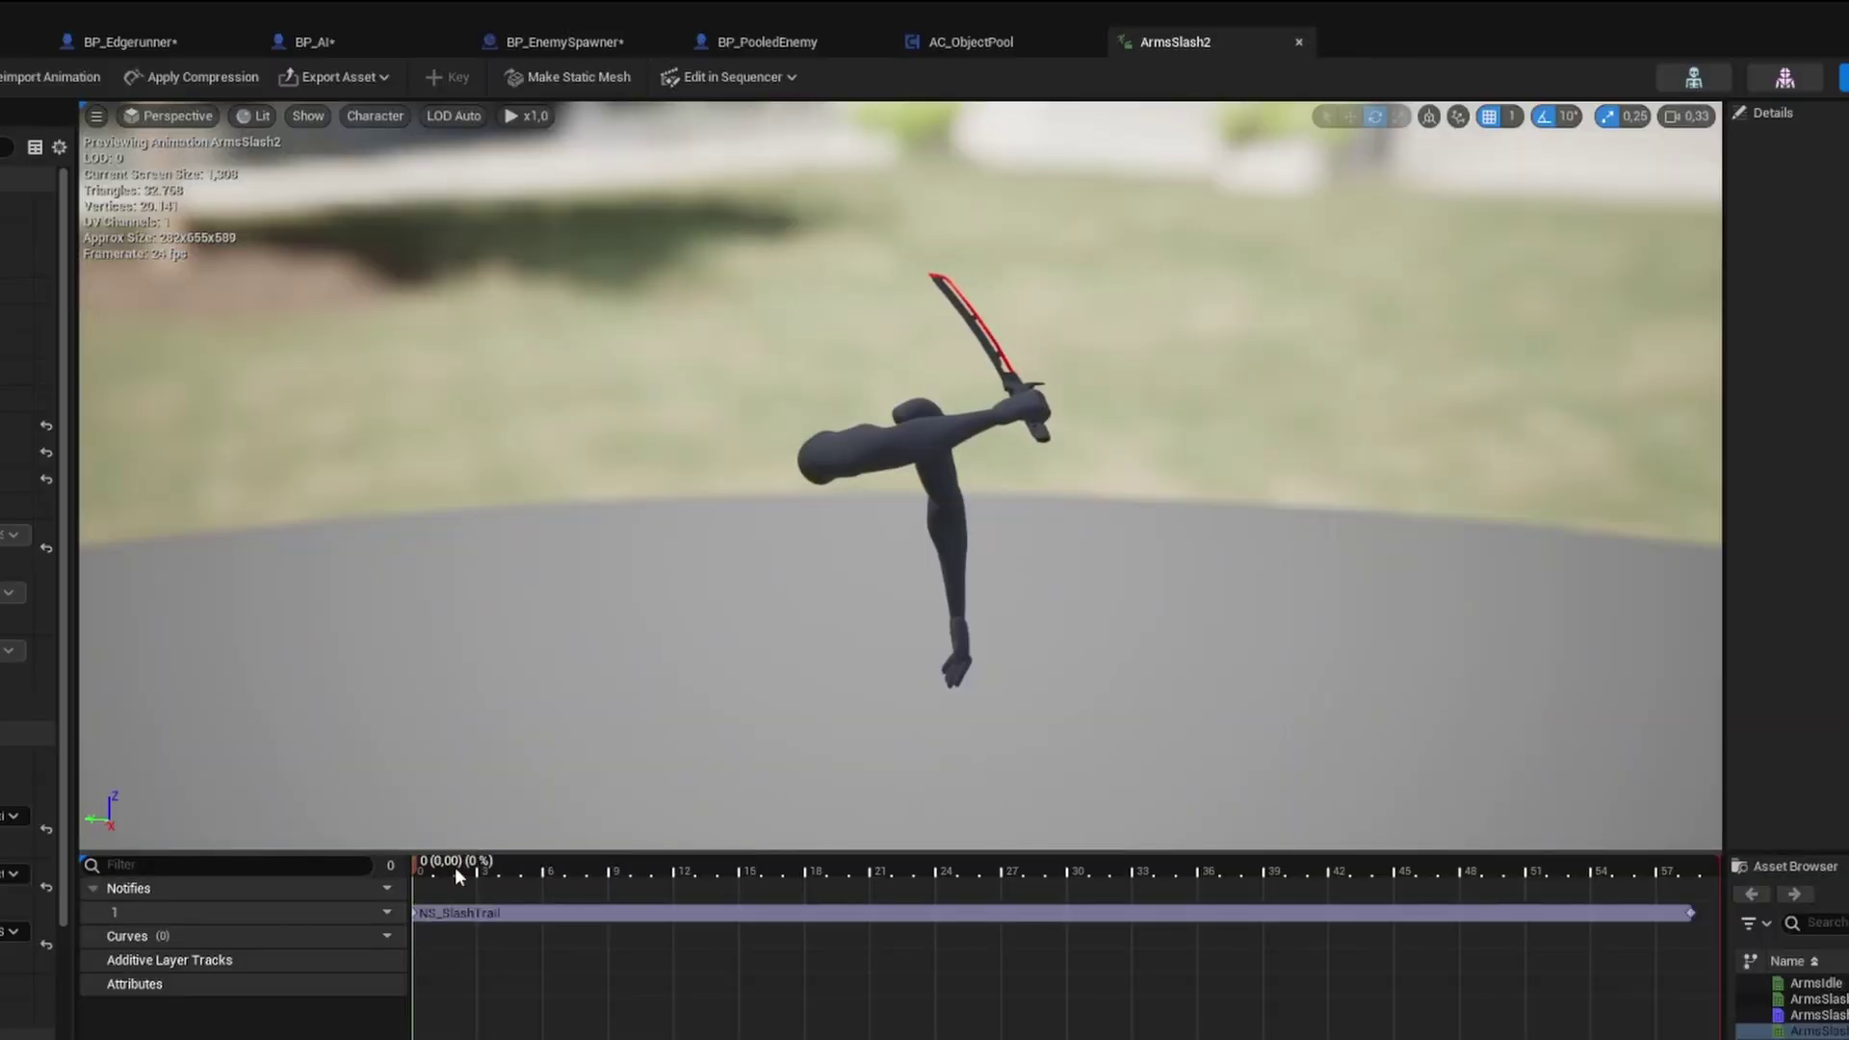
- Move the timeline near its end and centre the Wallrun section of the graph
drag(455, 867, 1501, 866)
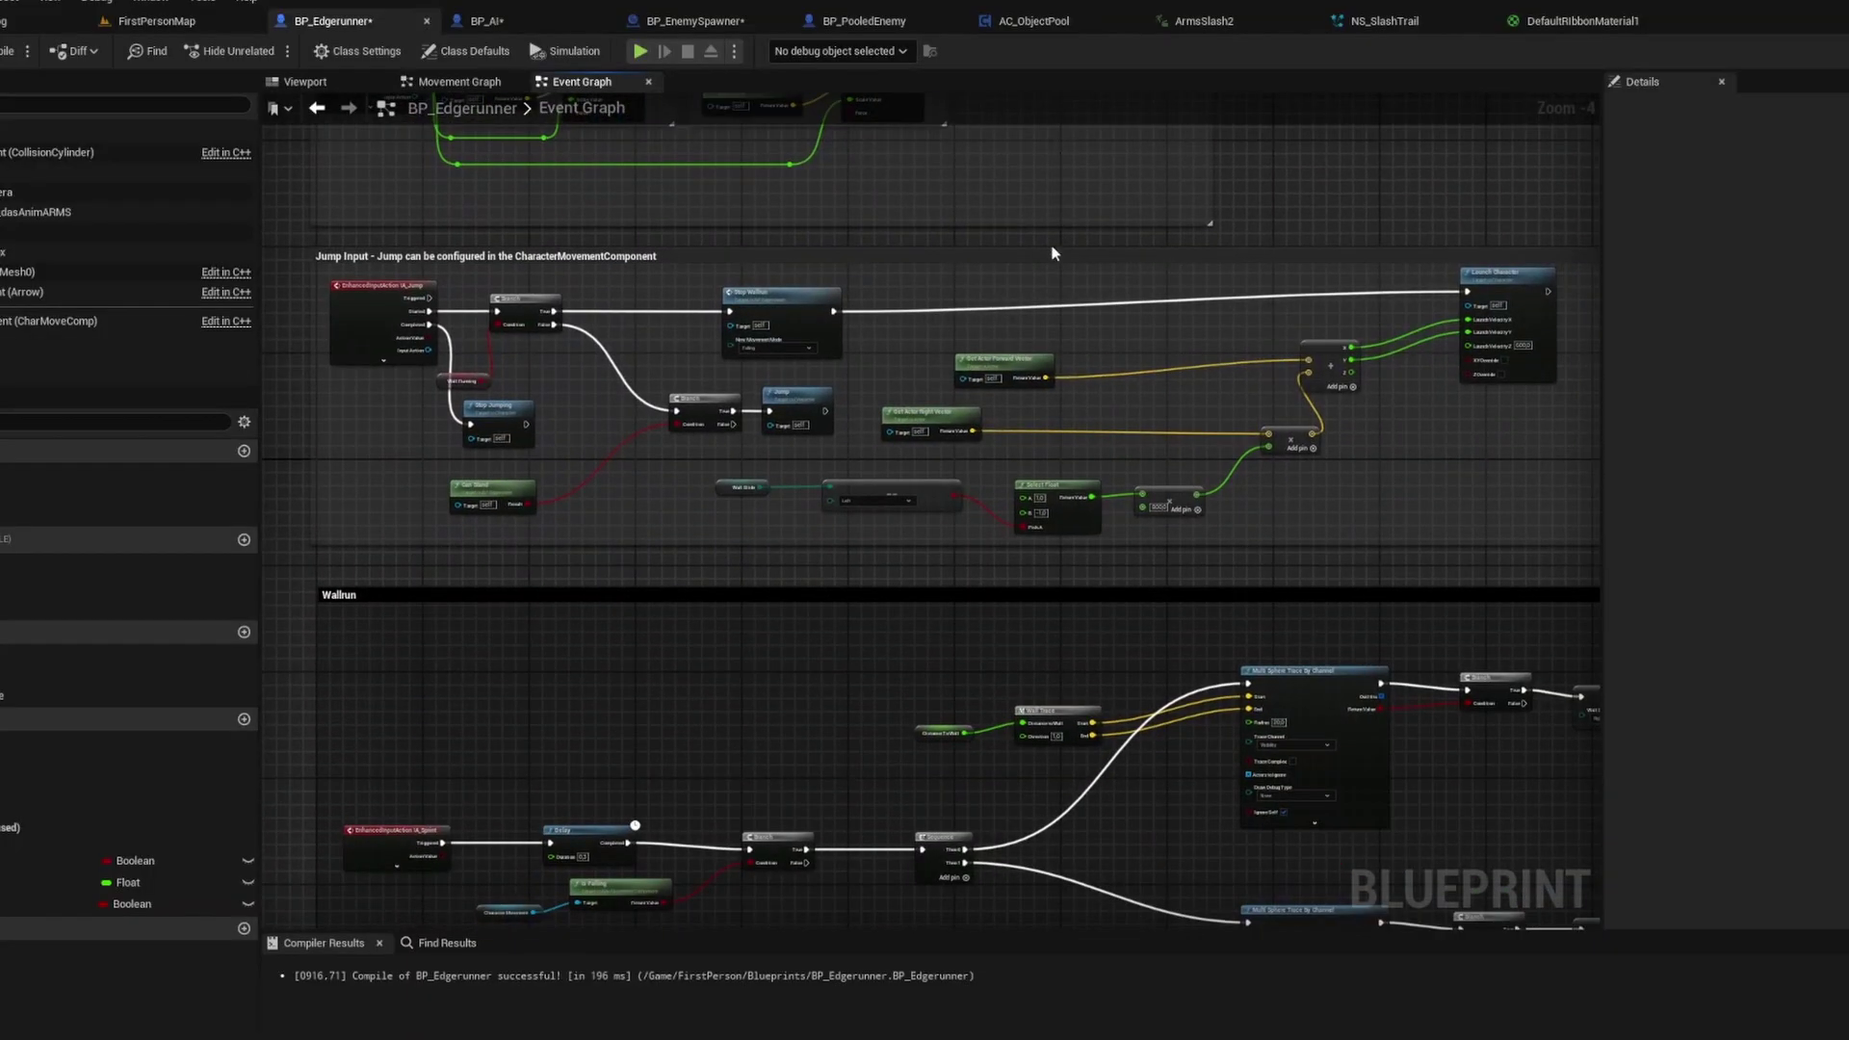
right_drag(1054, 253, 958, 380)
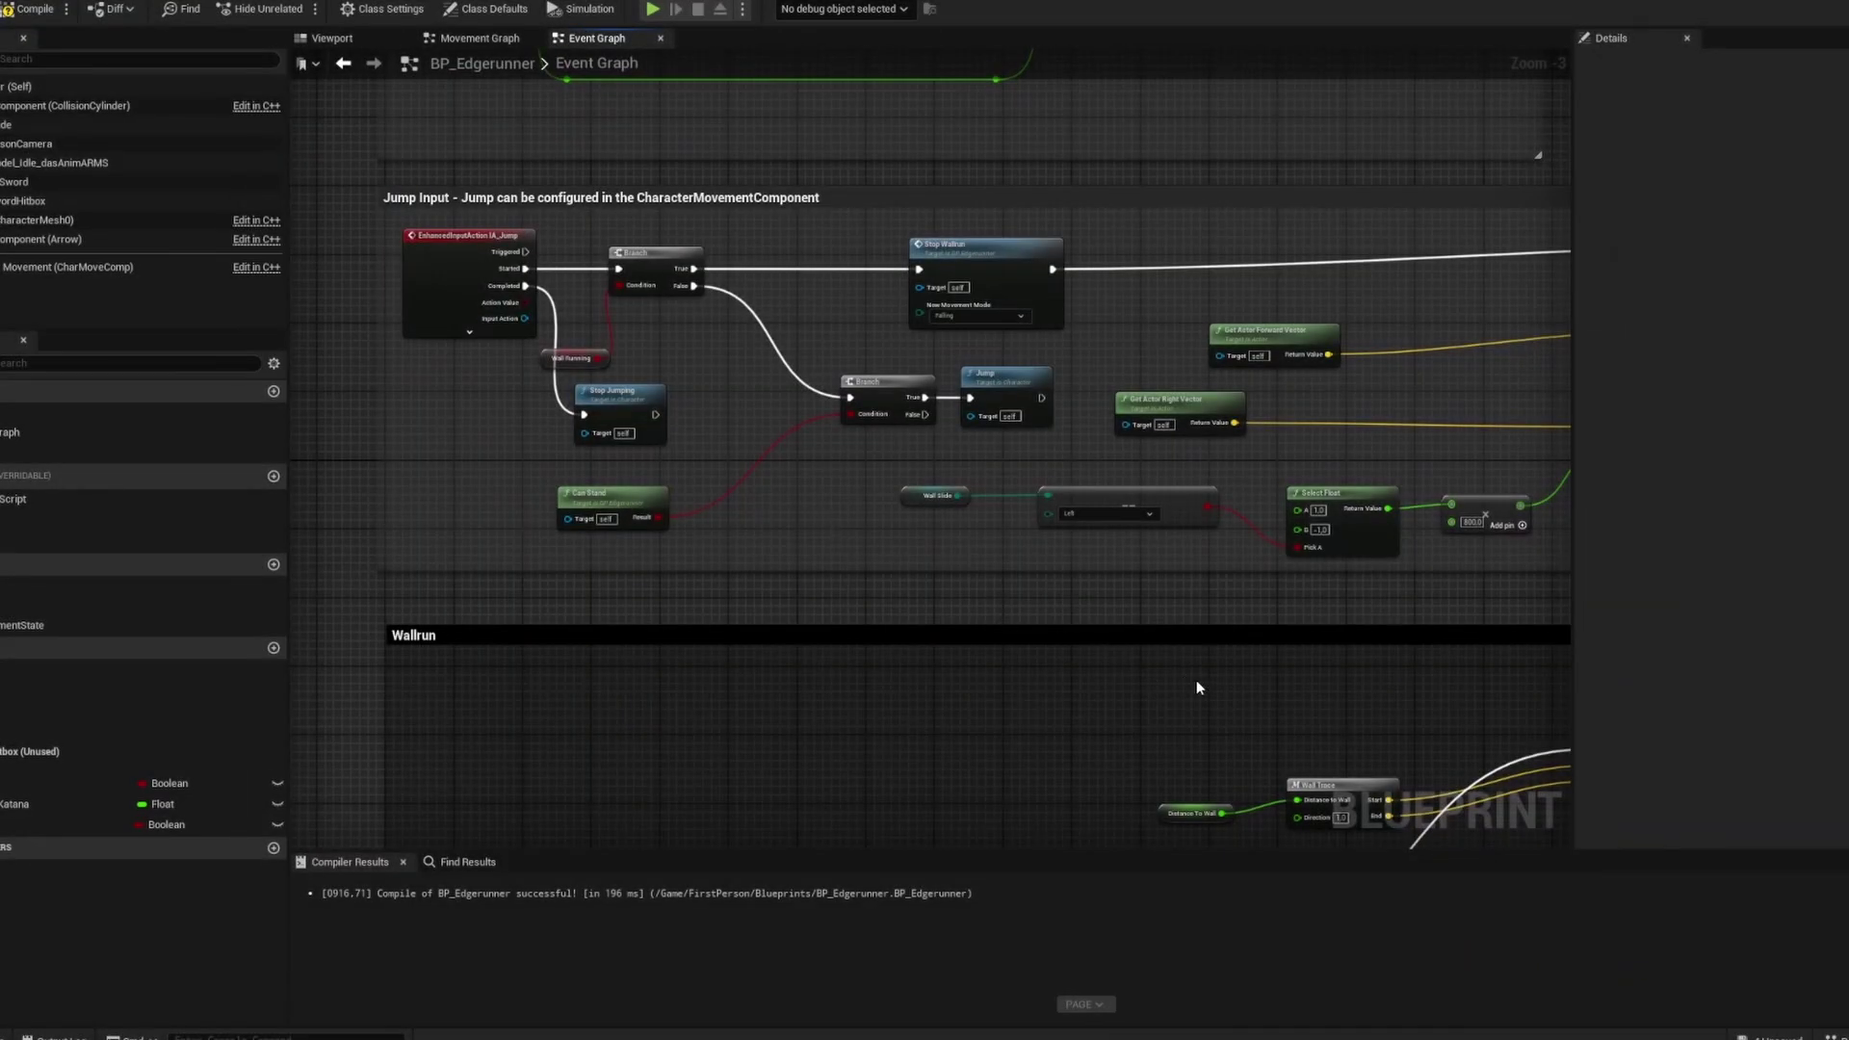
- Pan the event graph to bring its left part into view
right_drag(1196, 679, 897, 652)
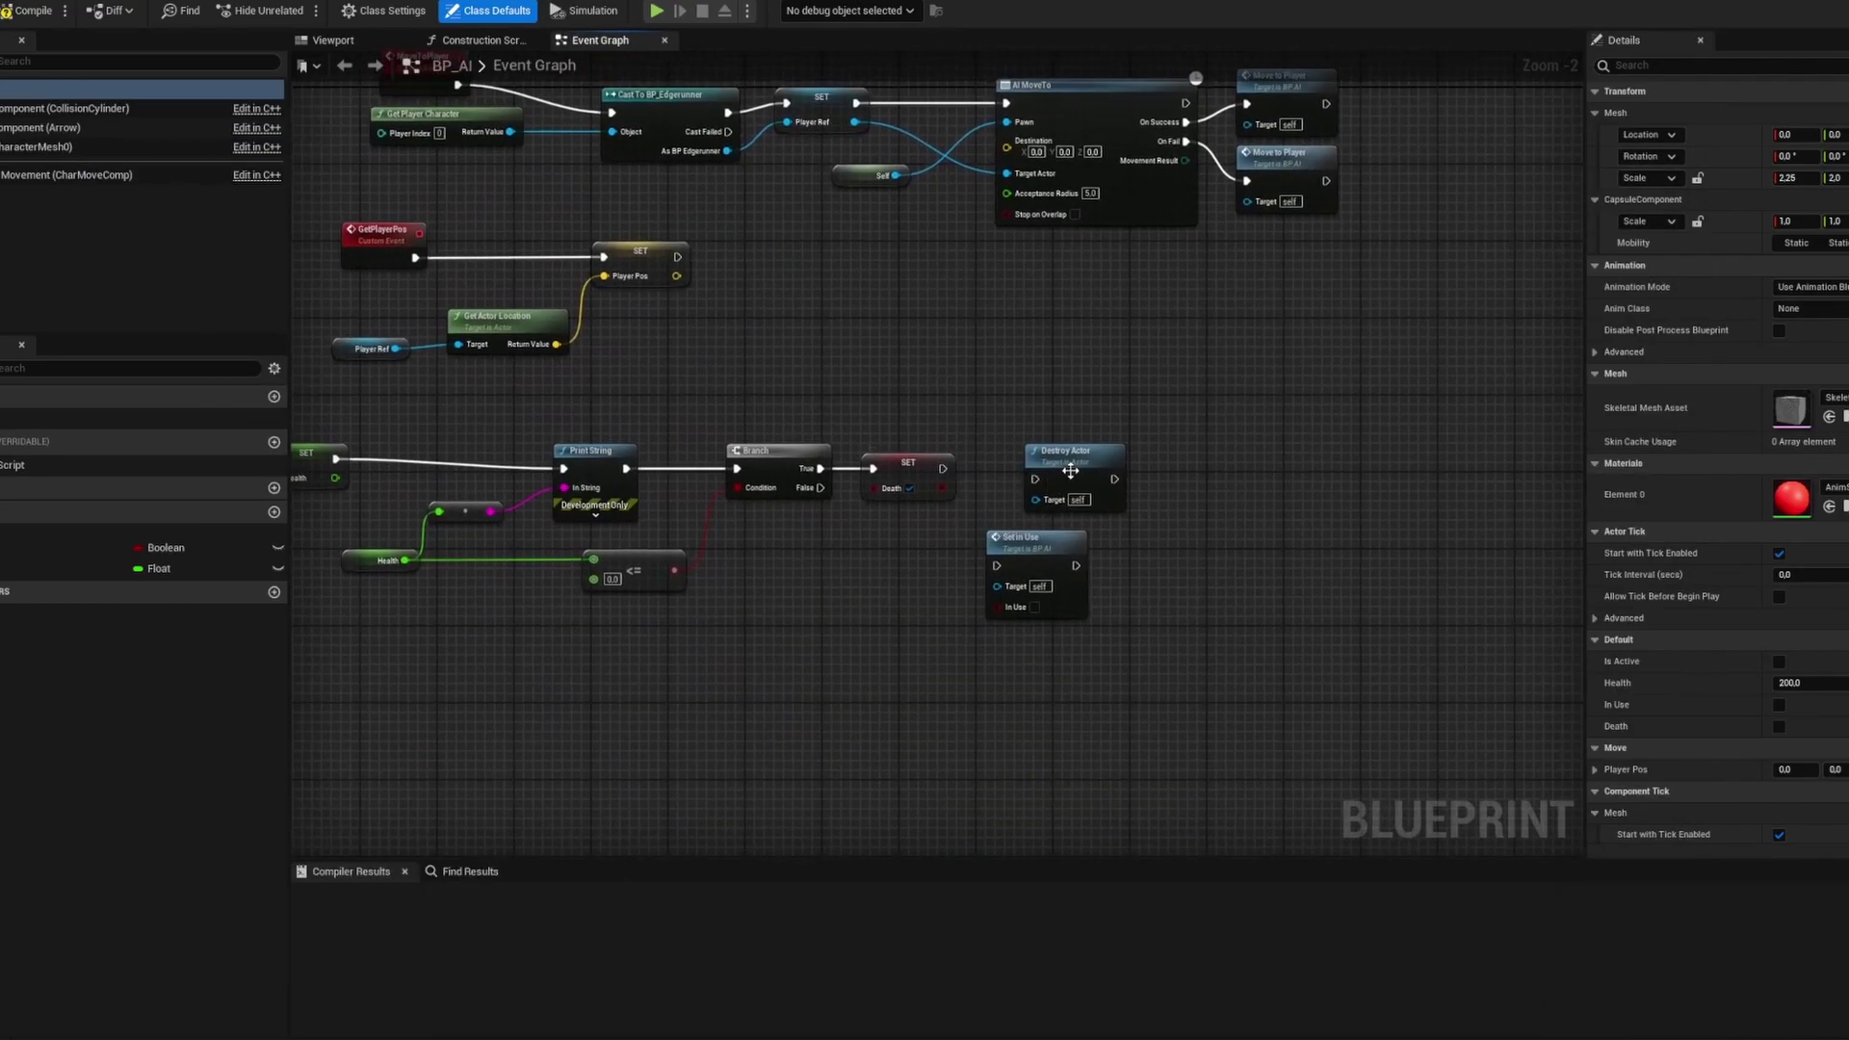
- Move the Destroy Actor node up and to the right in the graph
drag(1070, 471, 1205, 453)
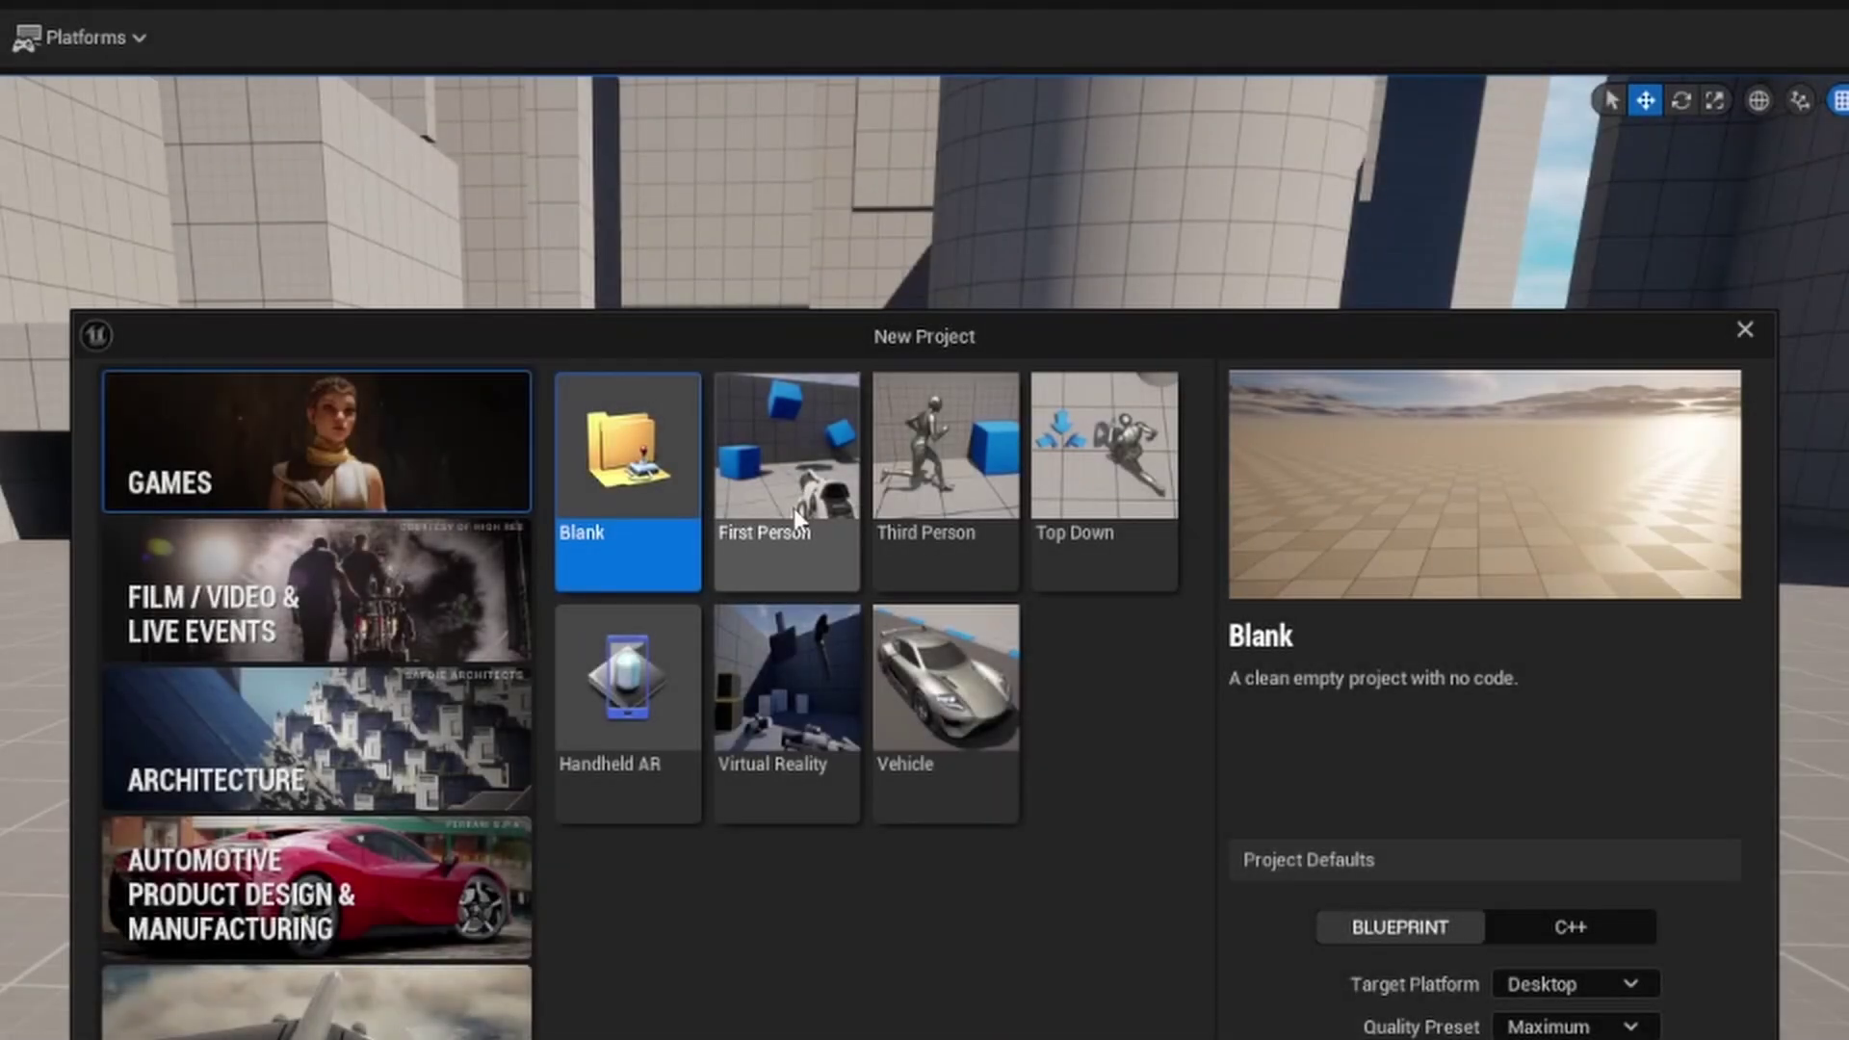
- Create the First Person project My_Game and walk the character up the ramp
click(793, 506)
click(1575, 799)
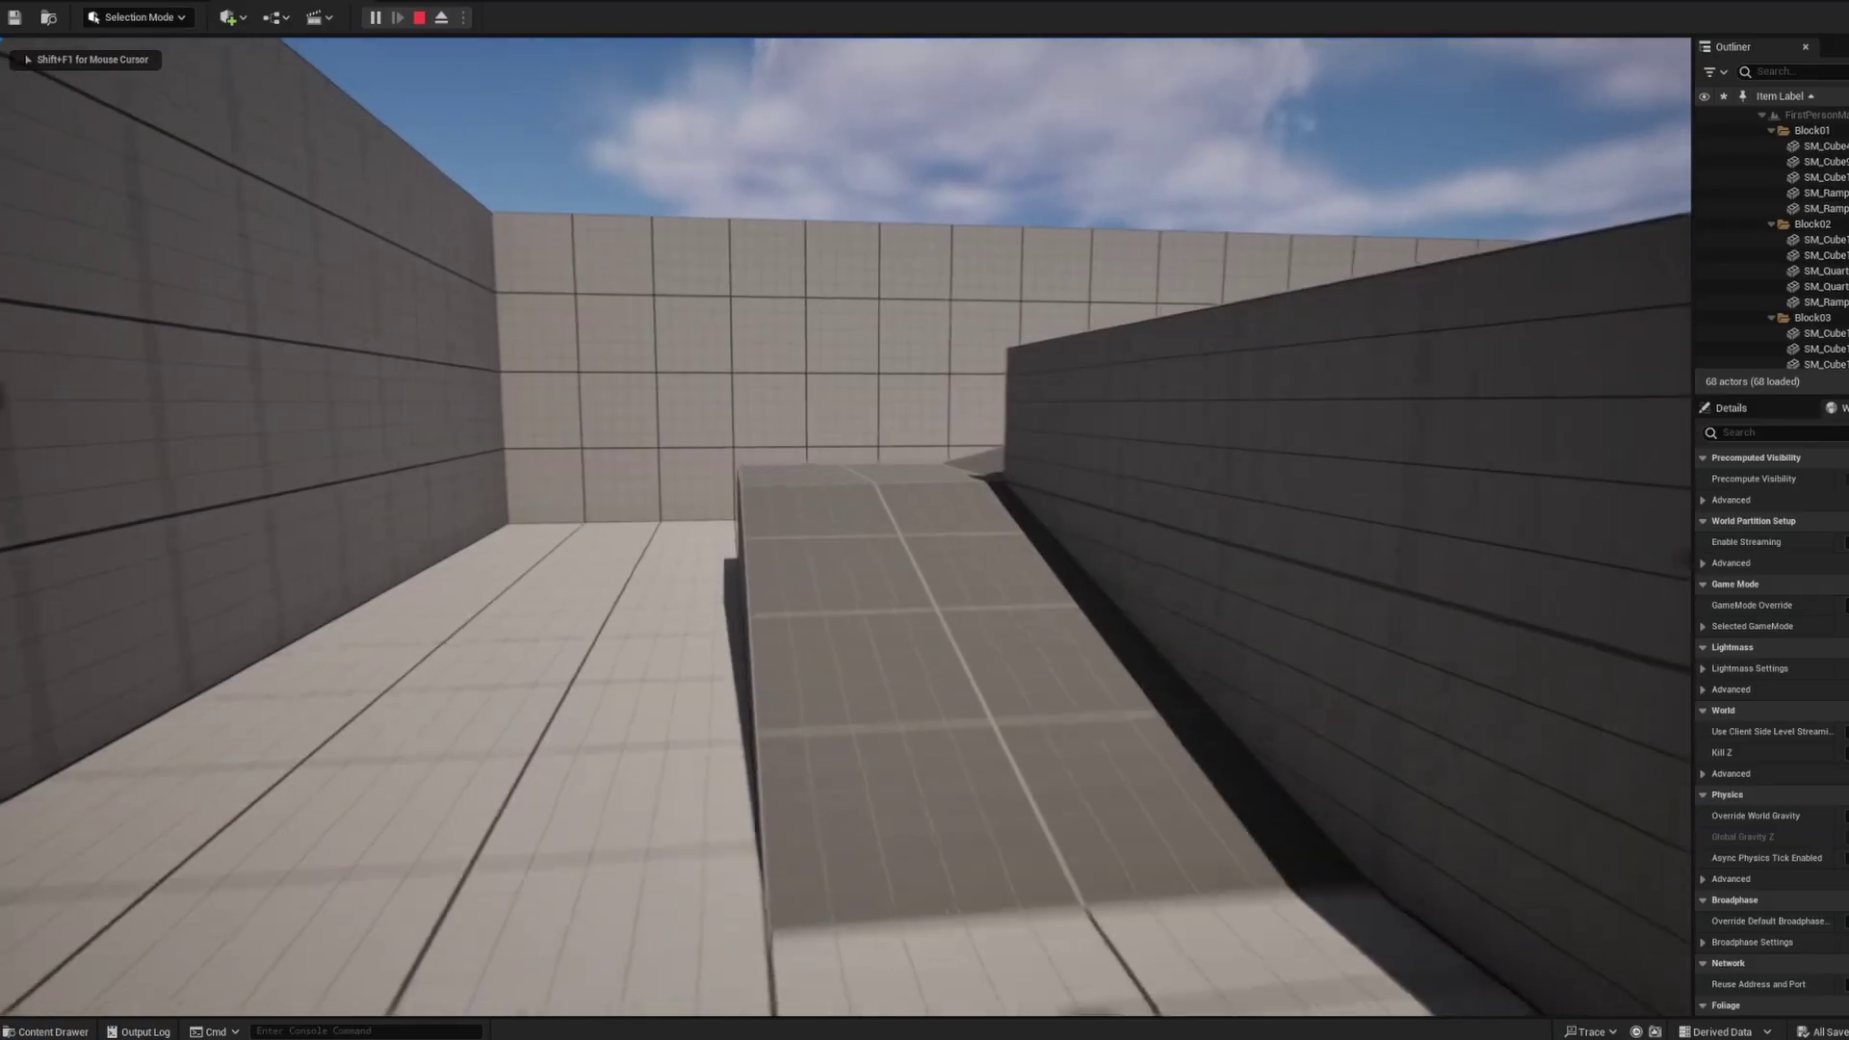
key(w)
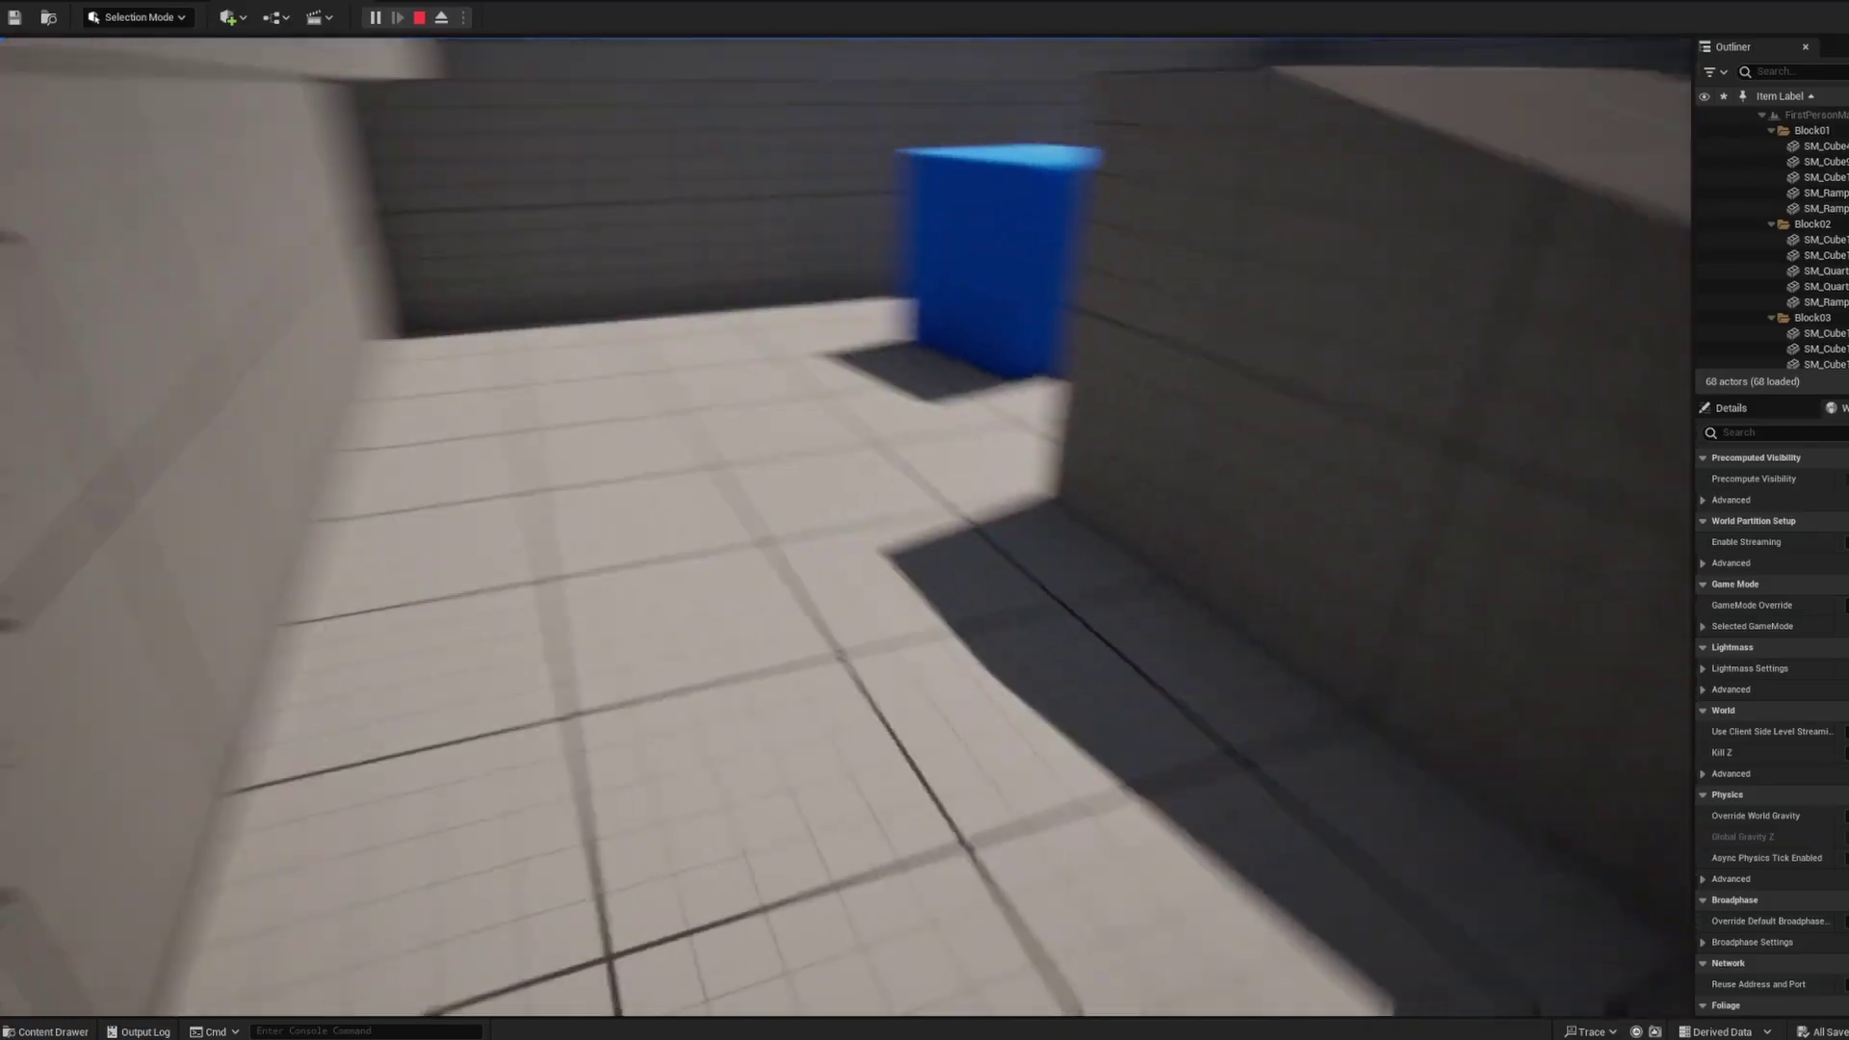
- Walk through the sample level past the cylinder and rounded block toward the blue cubes
key(w)
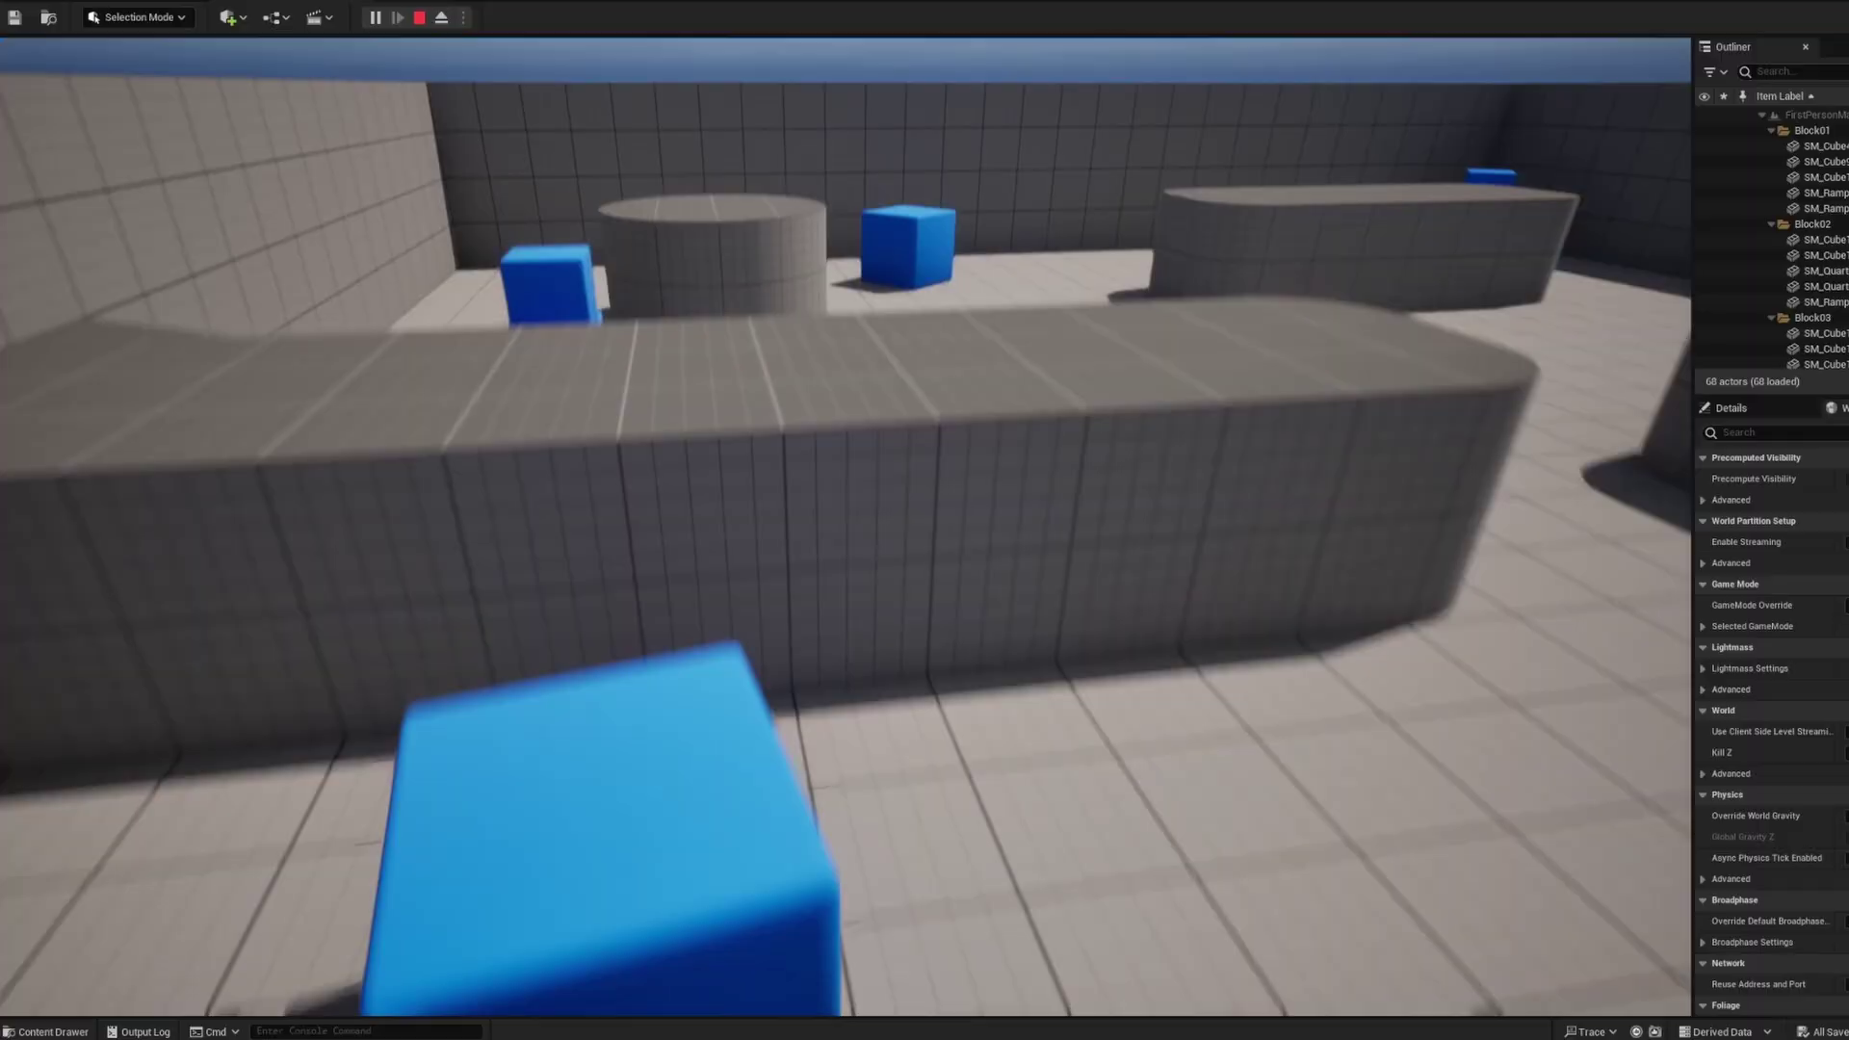
key(w)
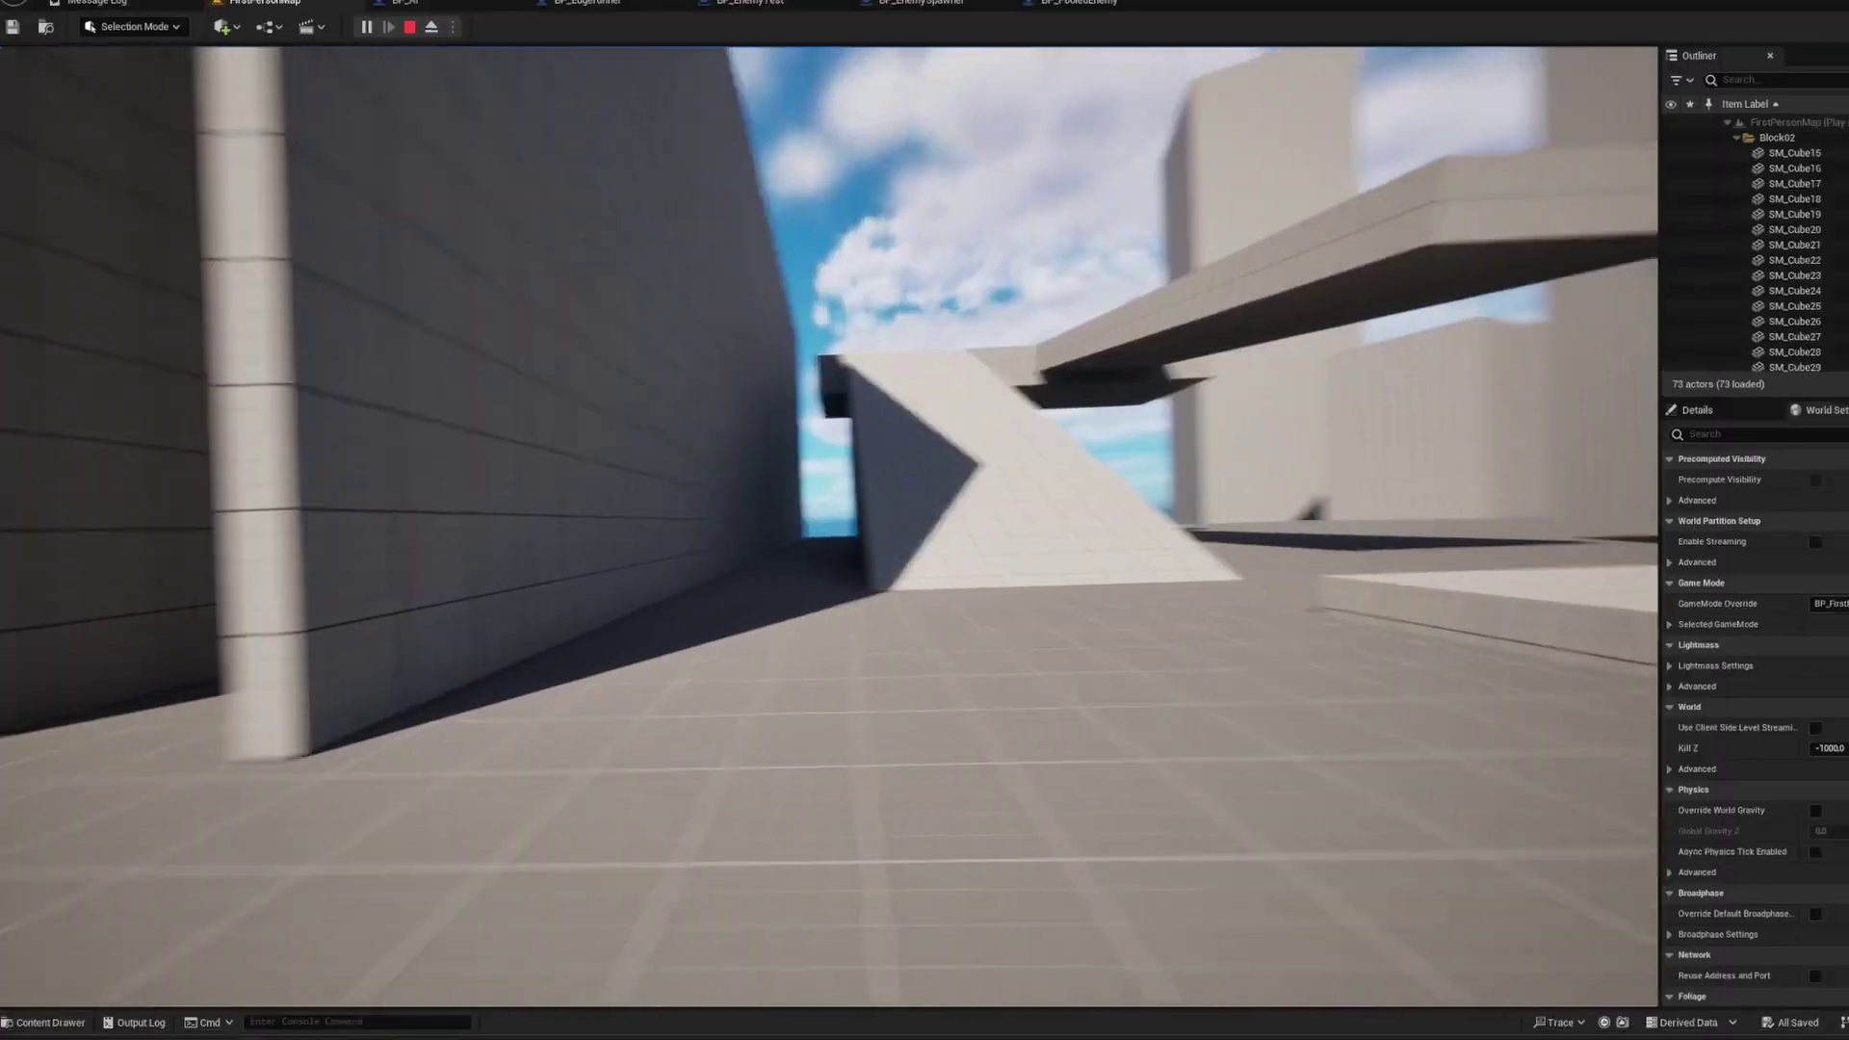
key(w)
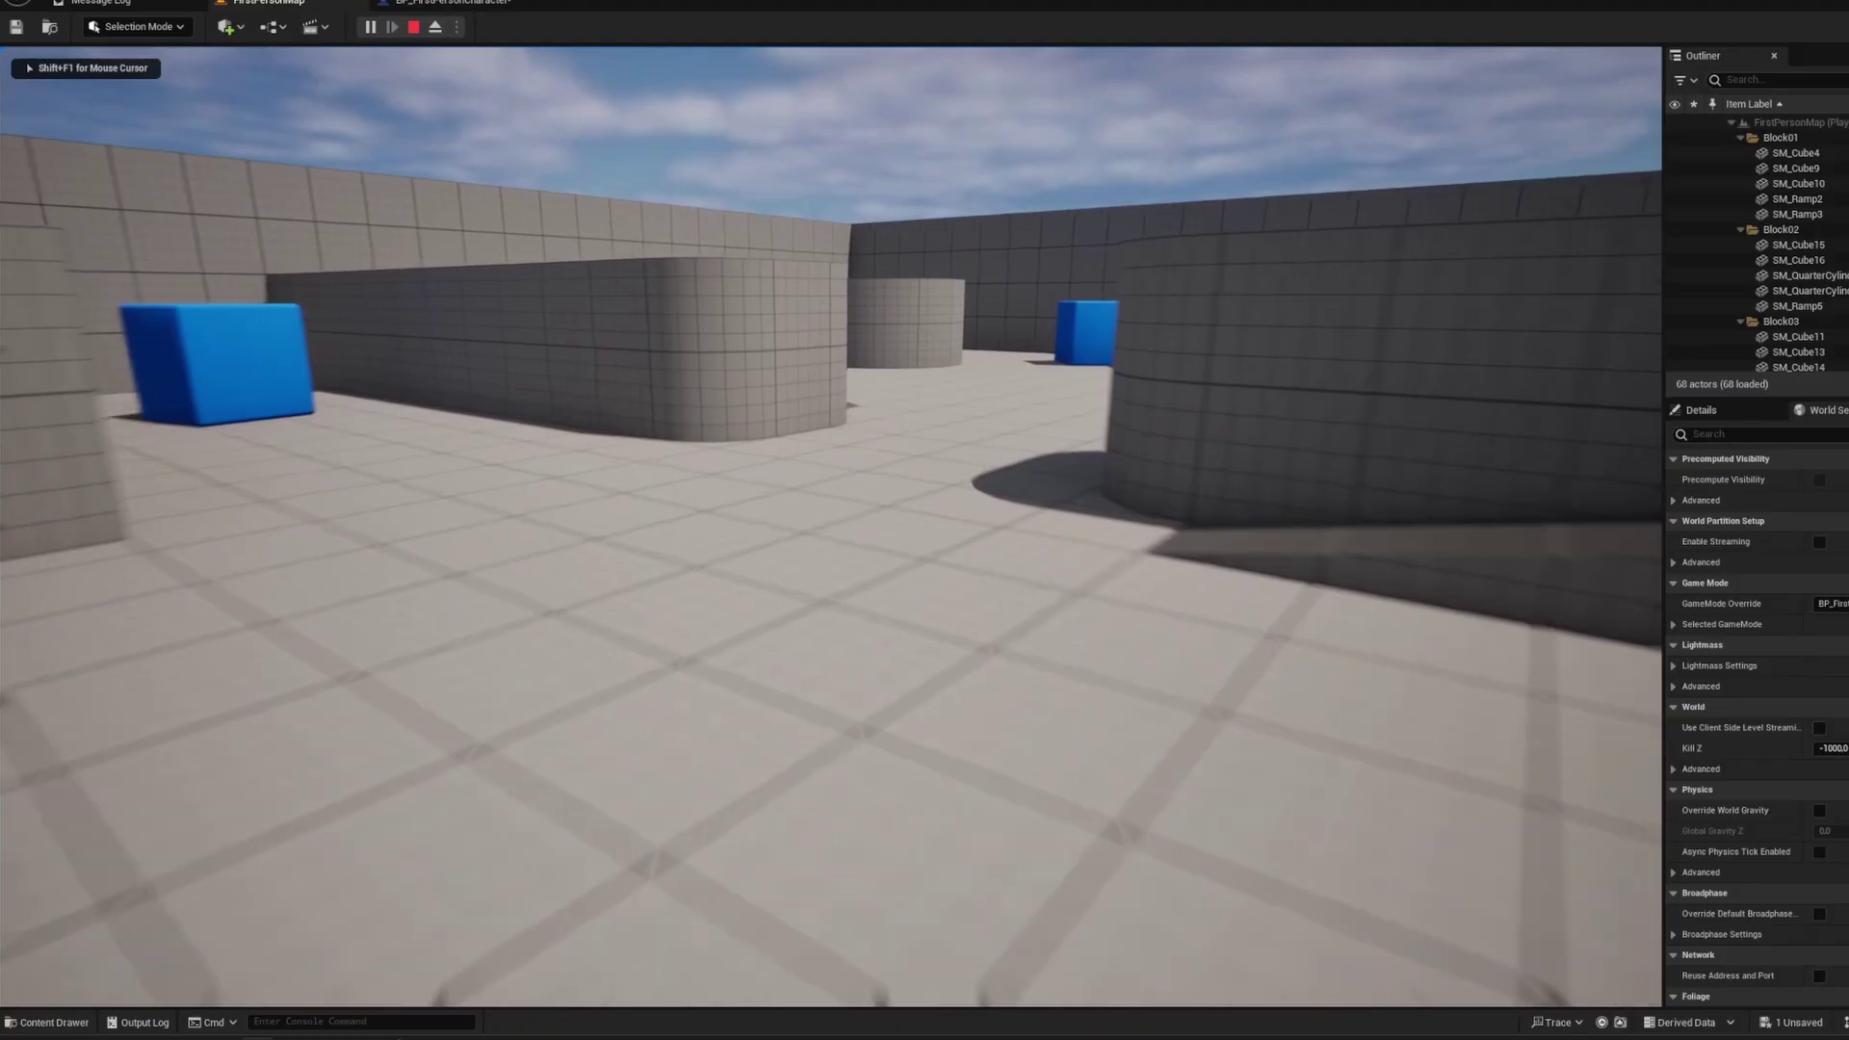
key(w)
key(w)
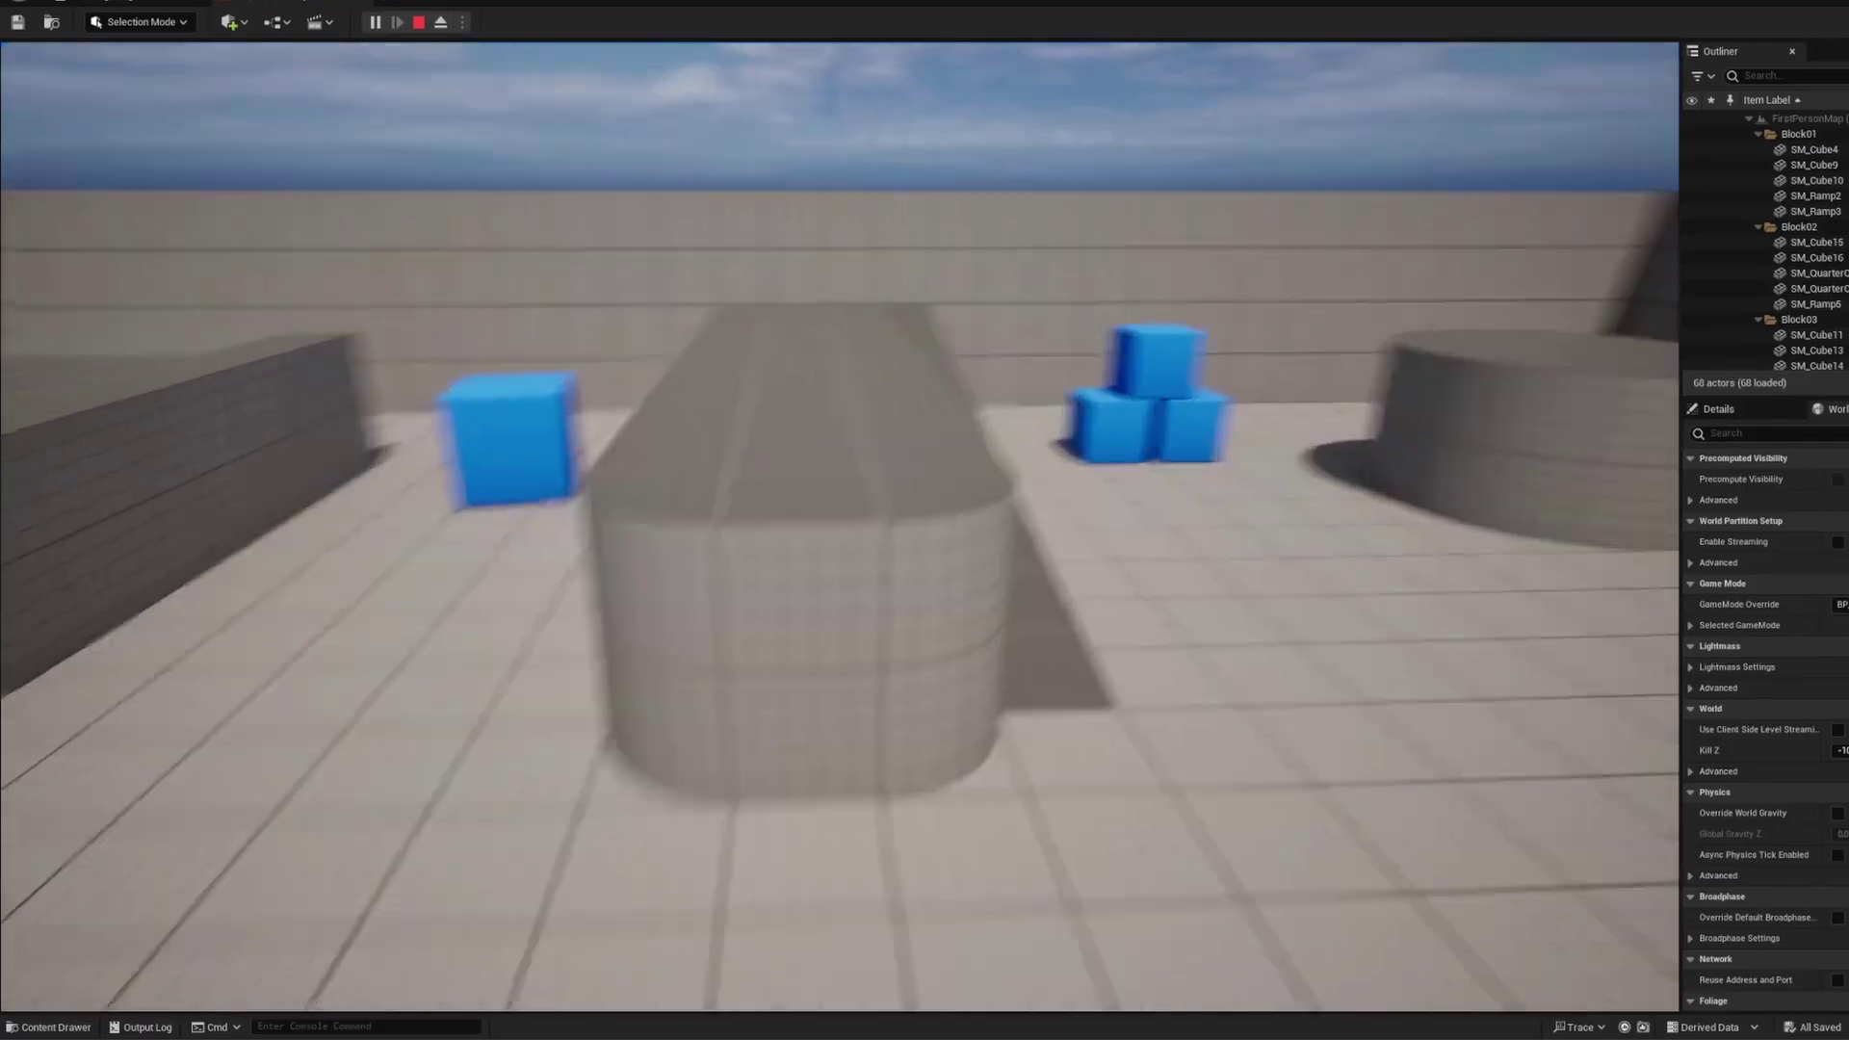
key(w)
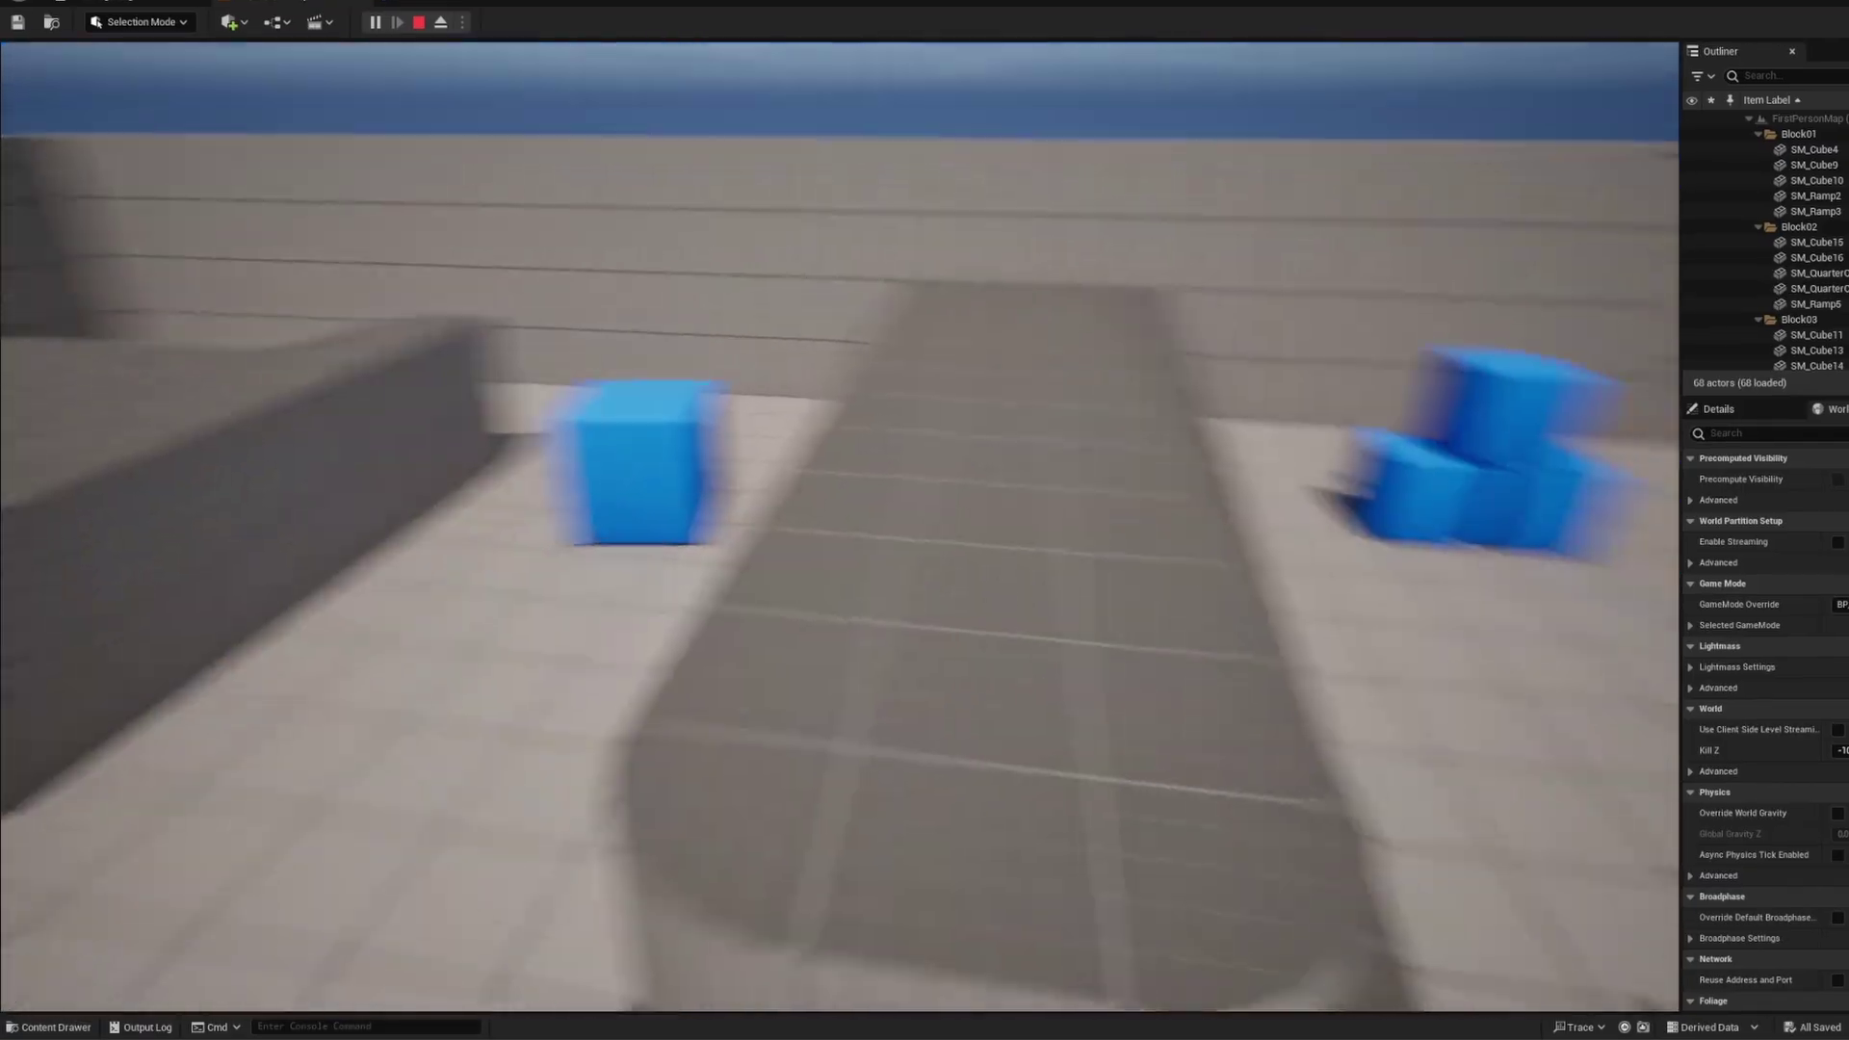
key(w)
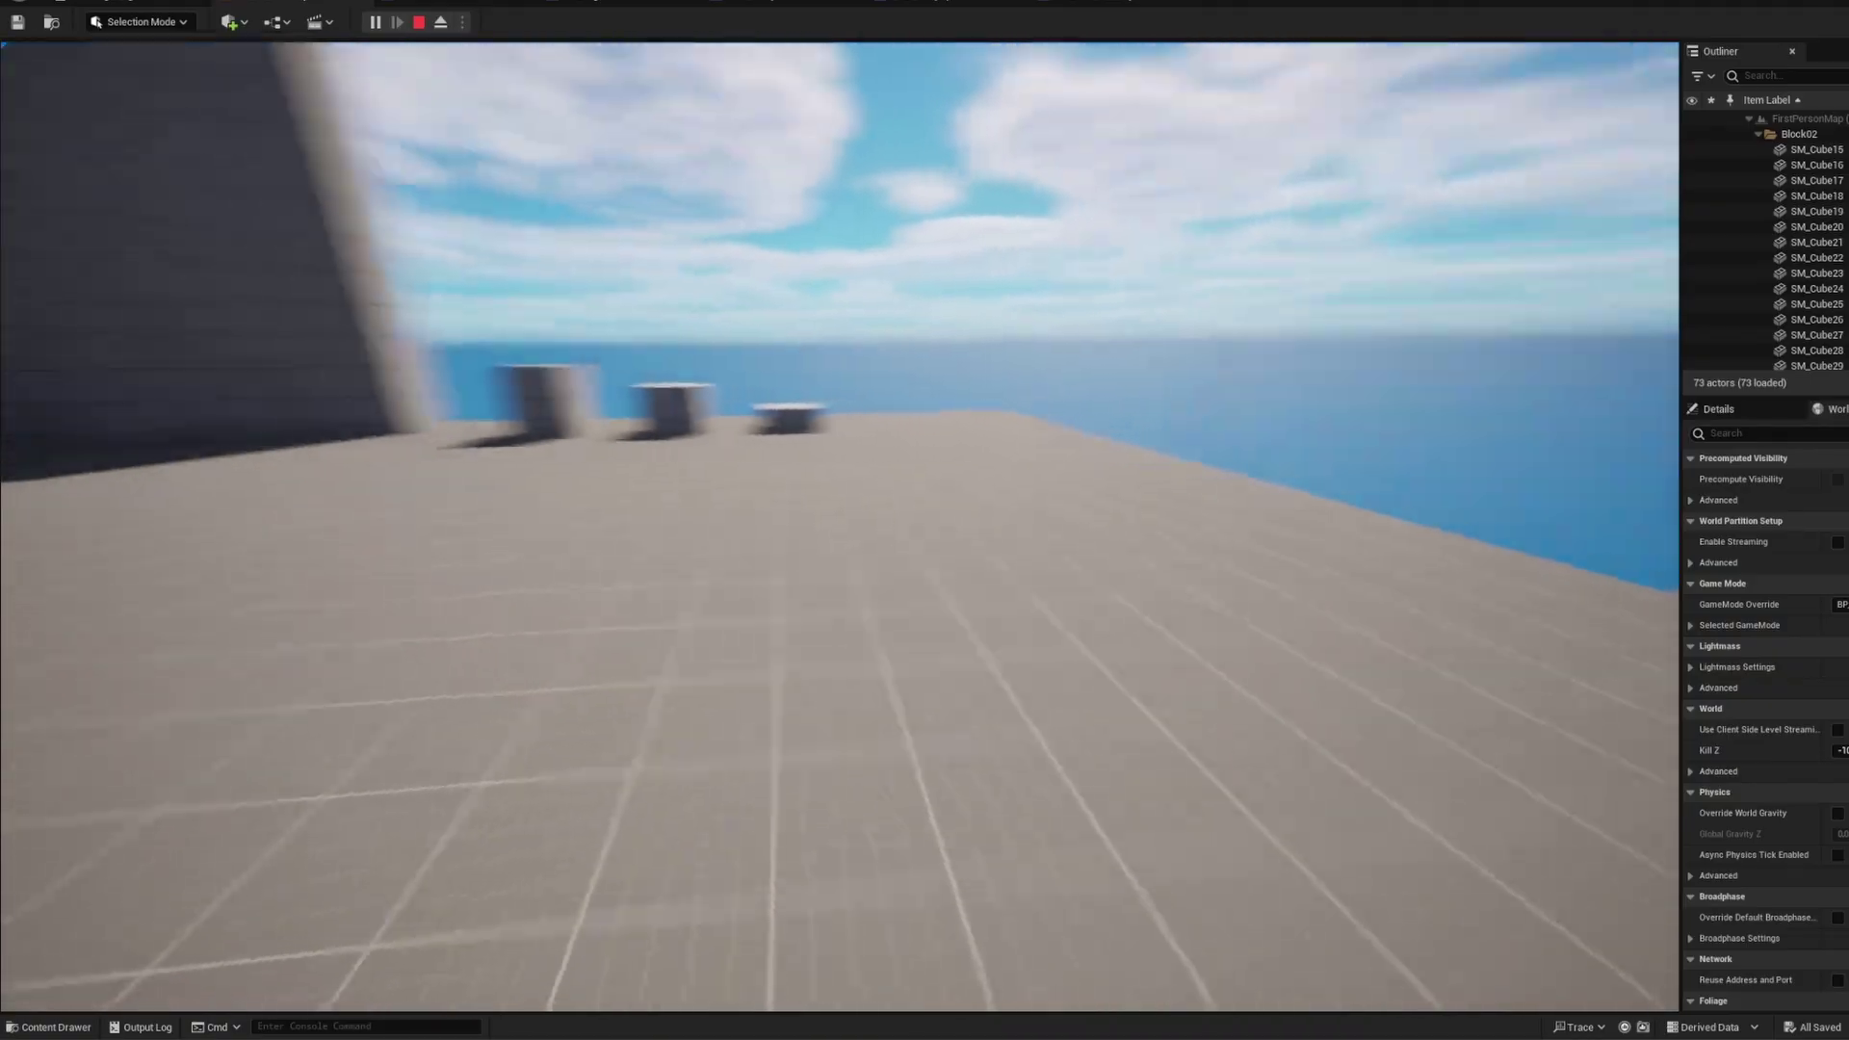
- Walk forward in play to test the raised Air Control
key(w)
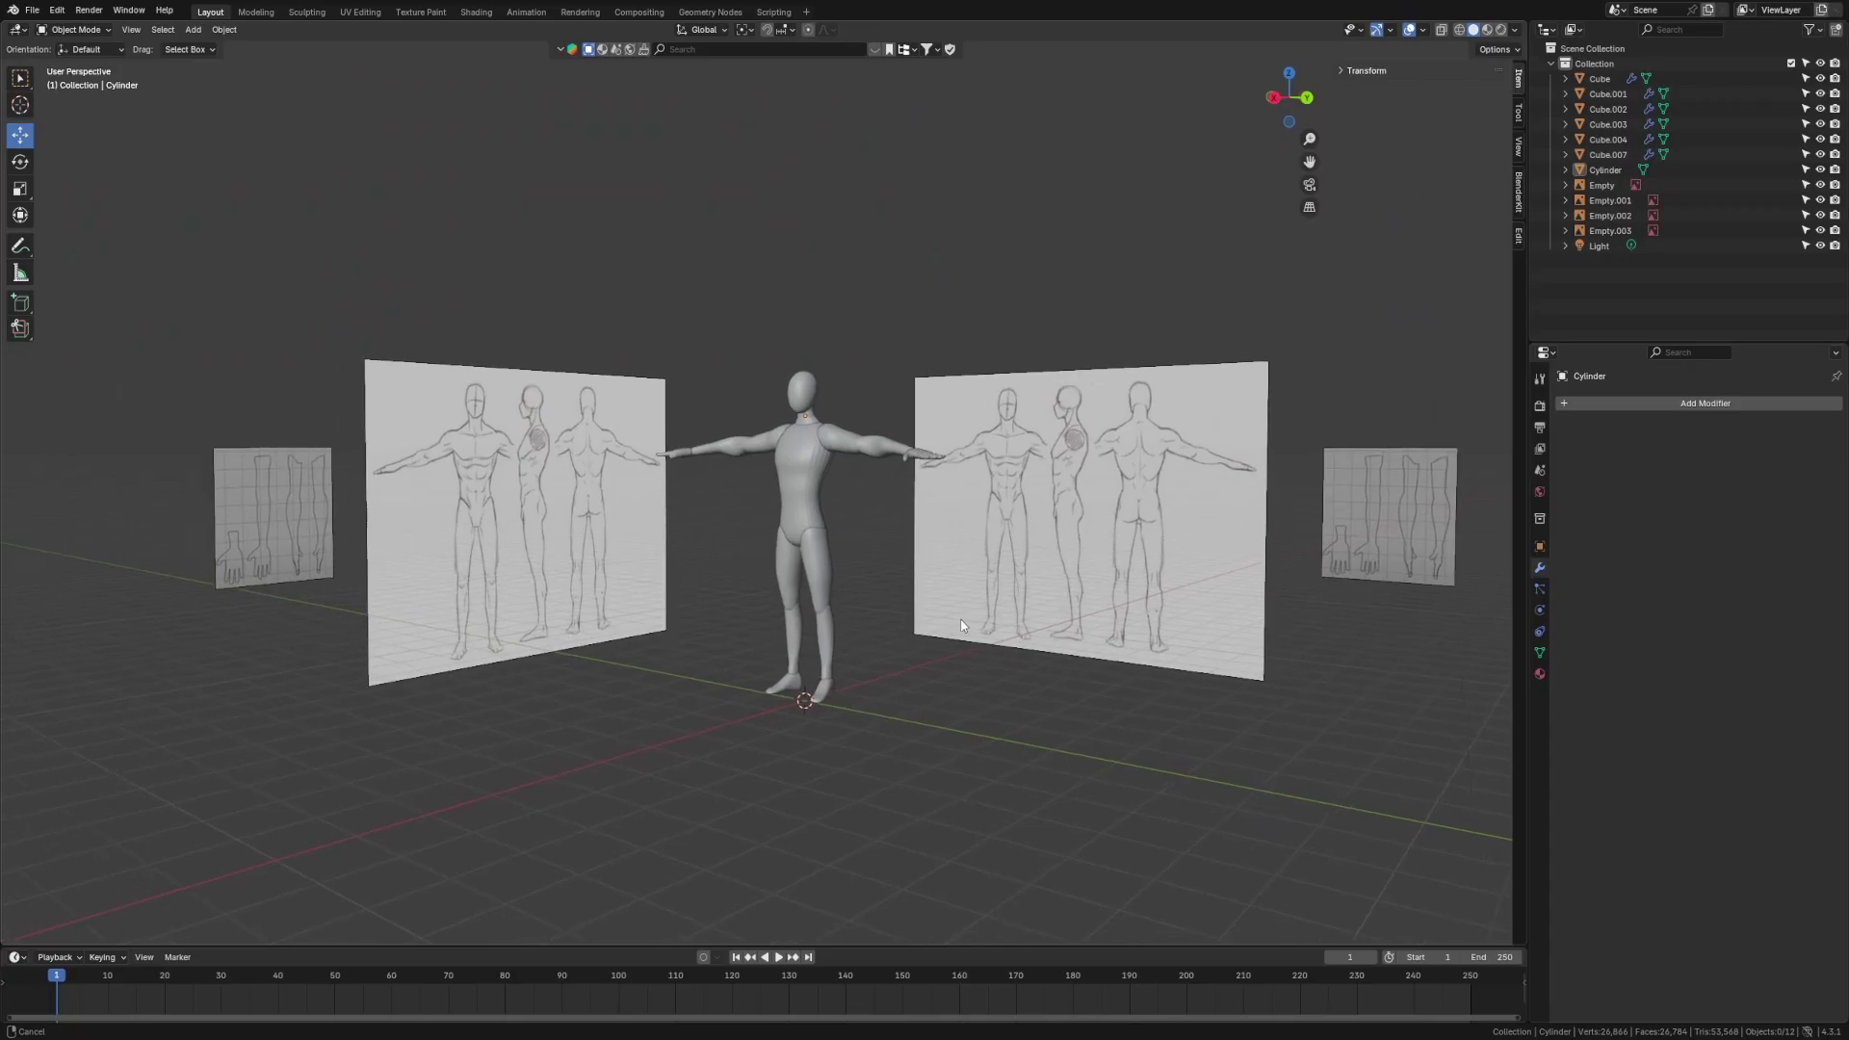
middle_drag(961, 626, 997, 617)
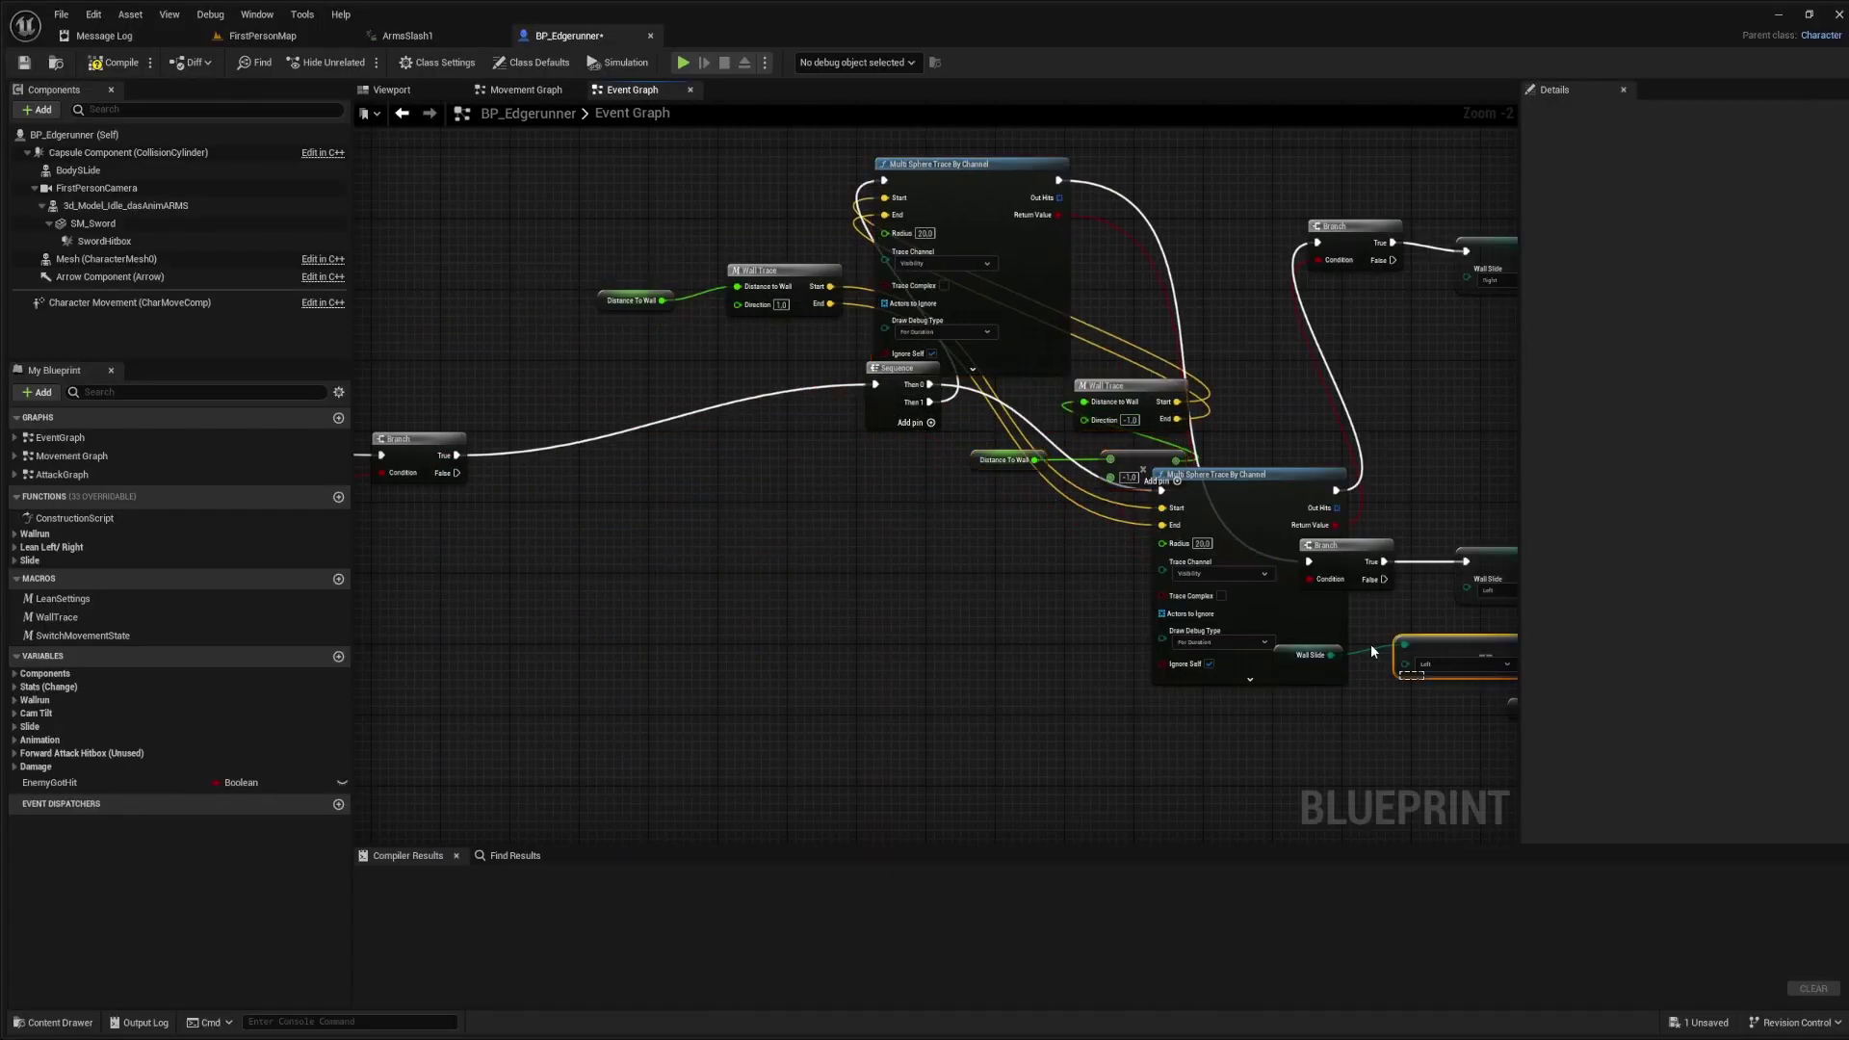
drag(1270, 538, 793, 530)
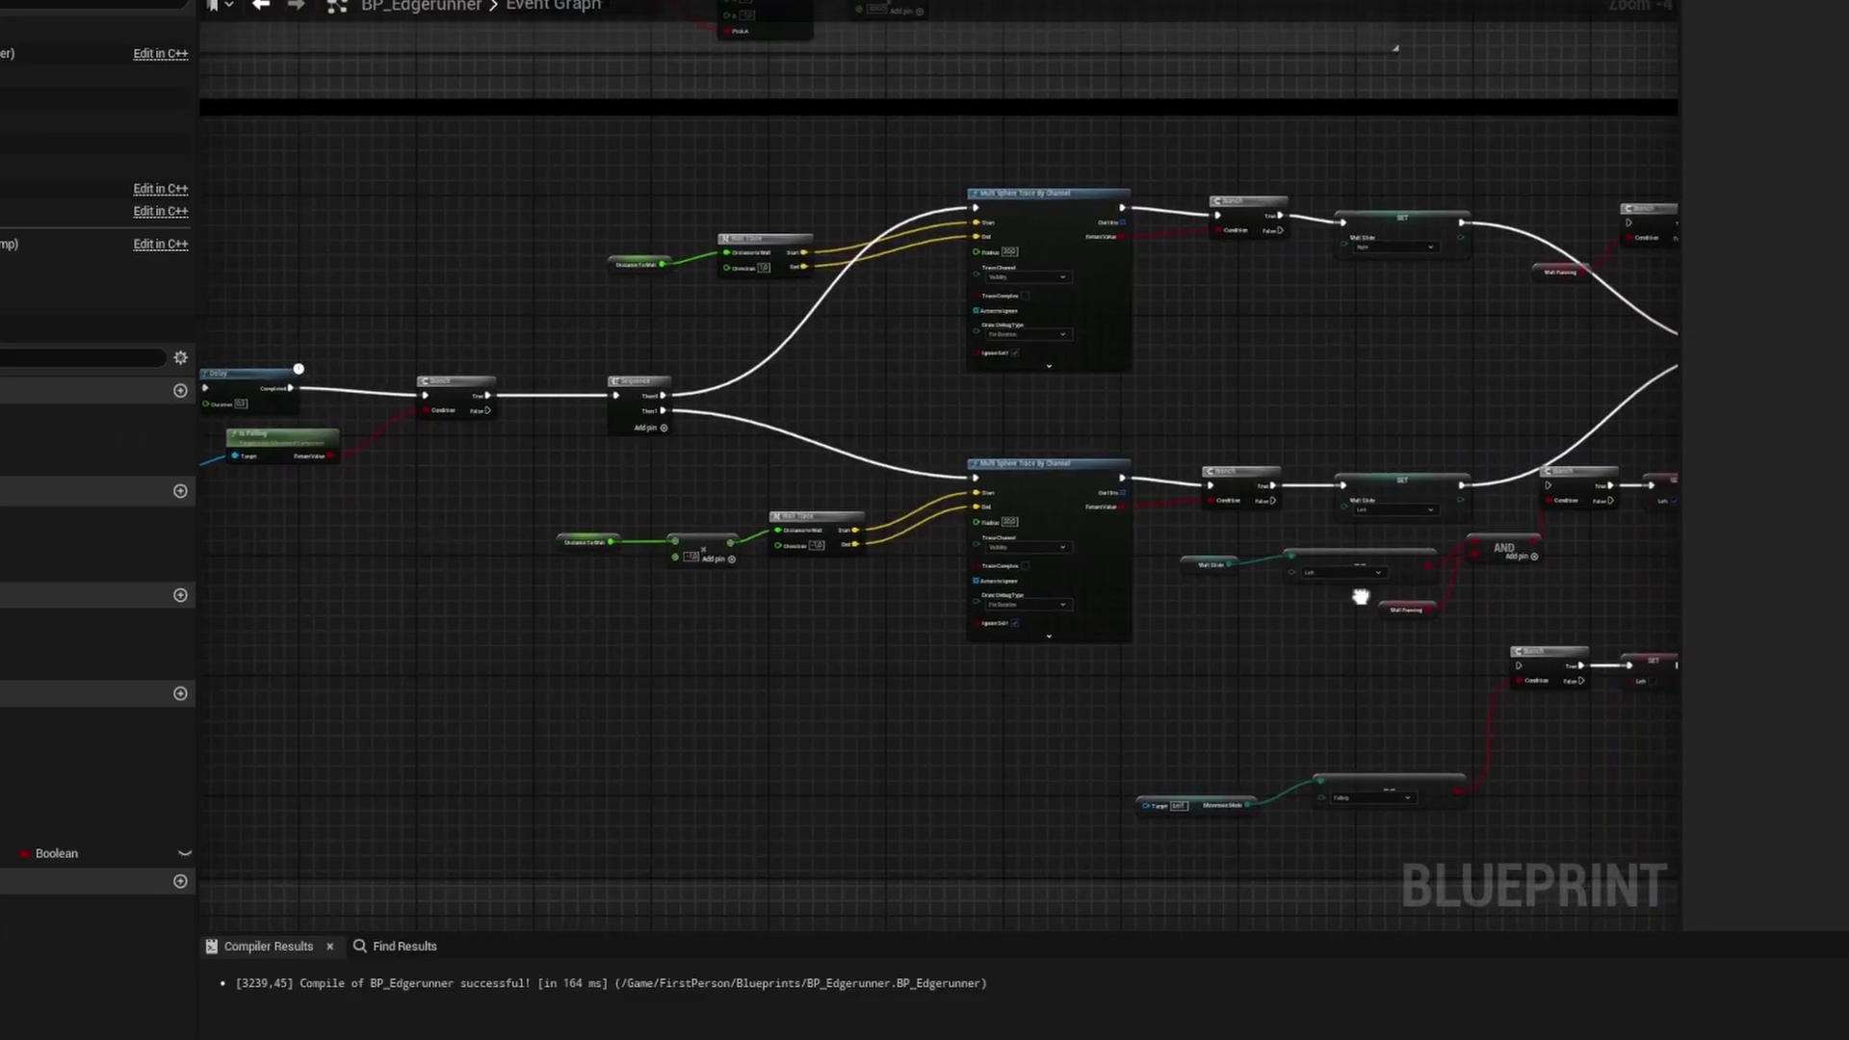
right_drag(1361, 597, 709, 616)
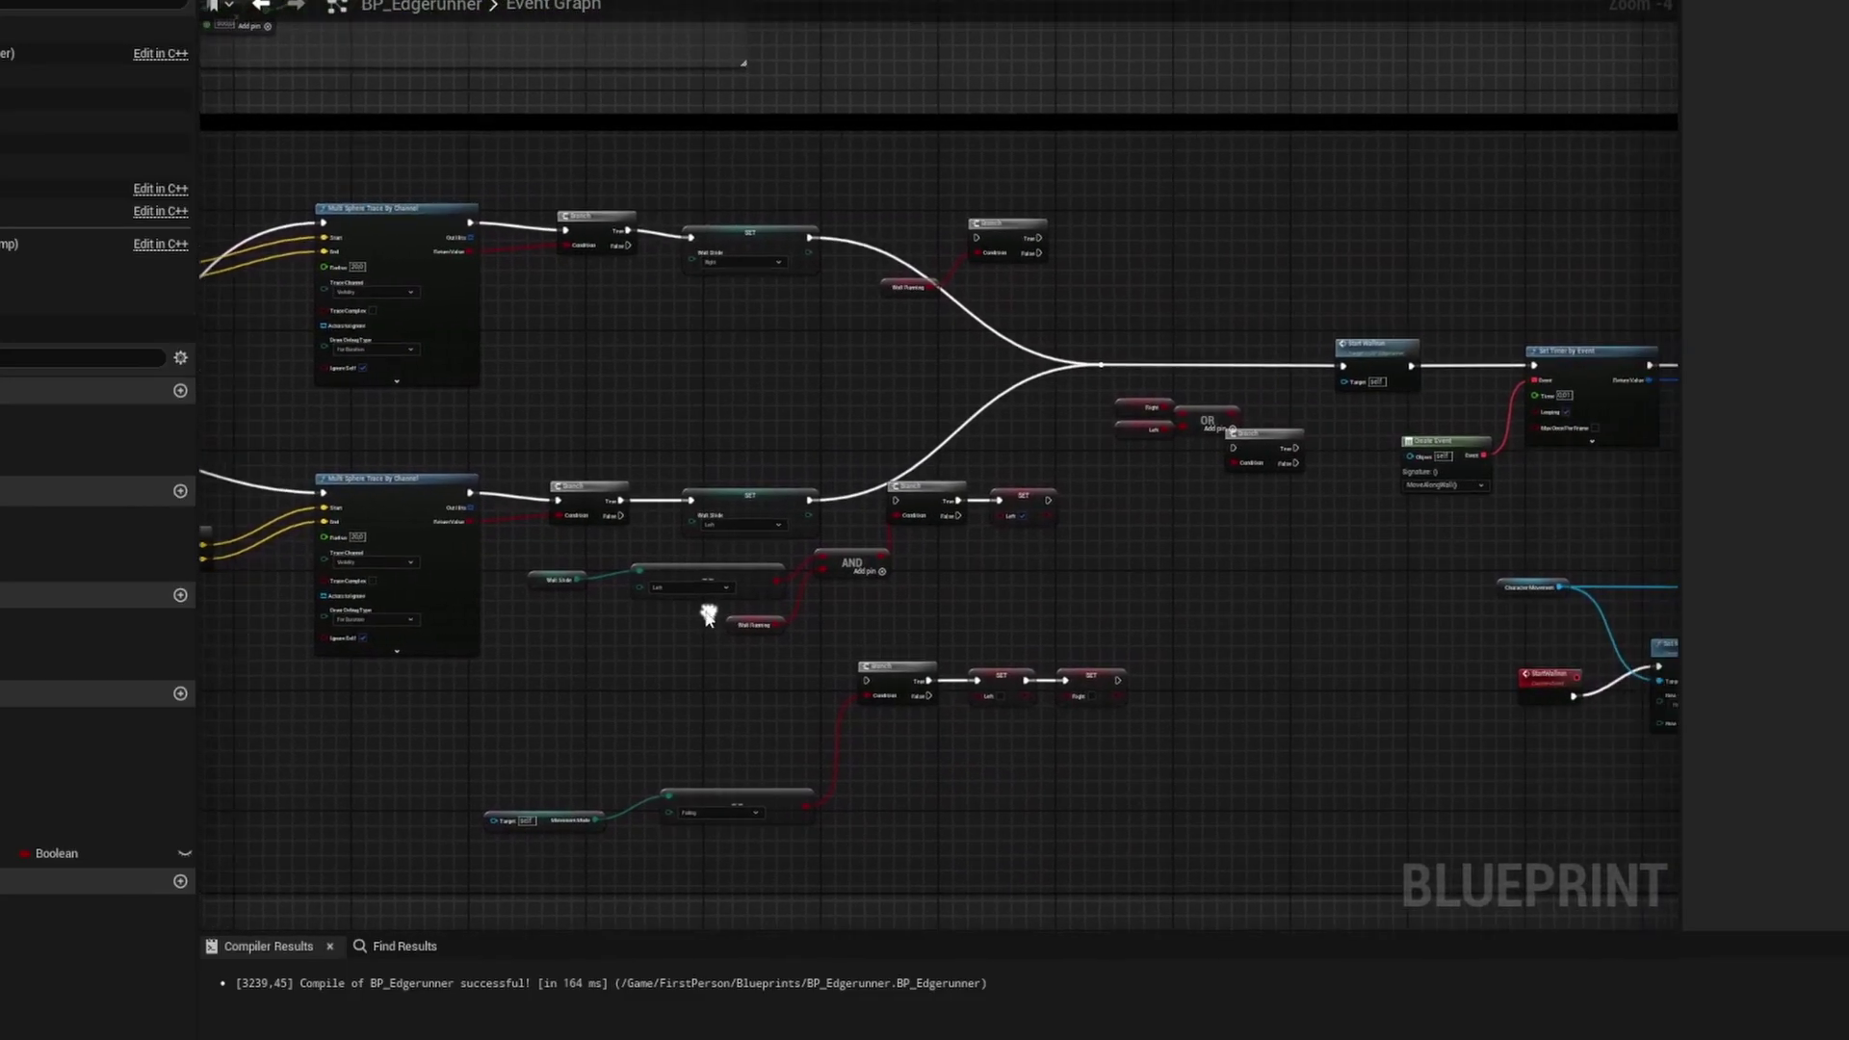
right_drag(1435, 611, 528, 581)
right_drag(1300, 592, 1209, 594)
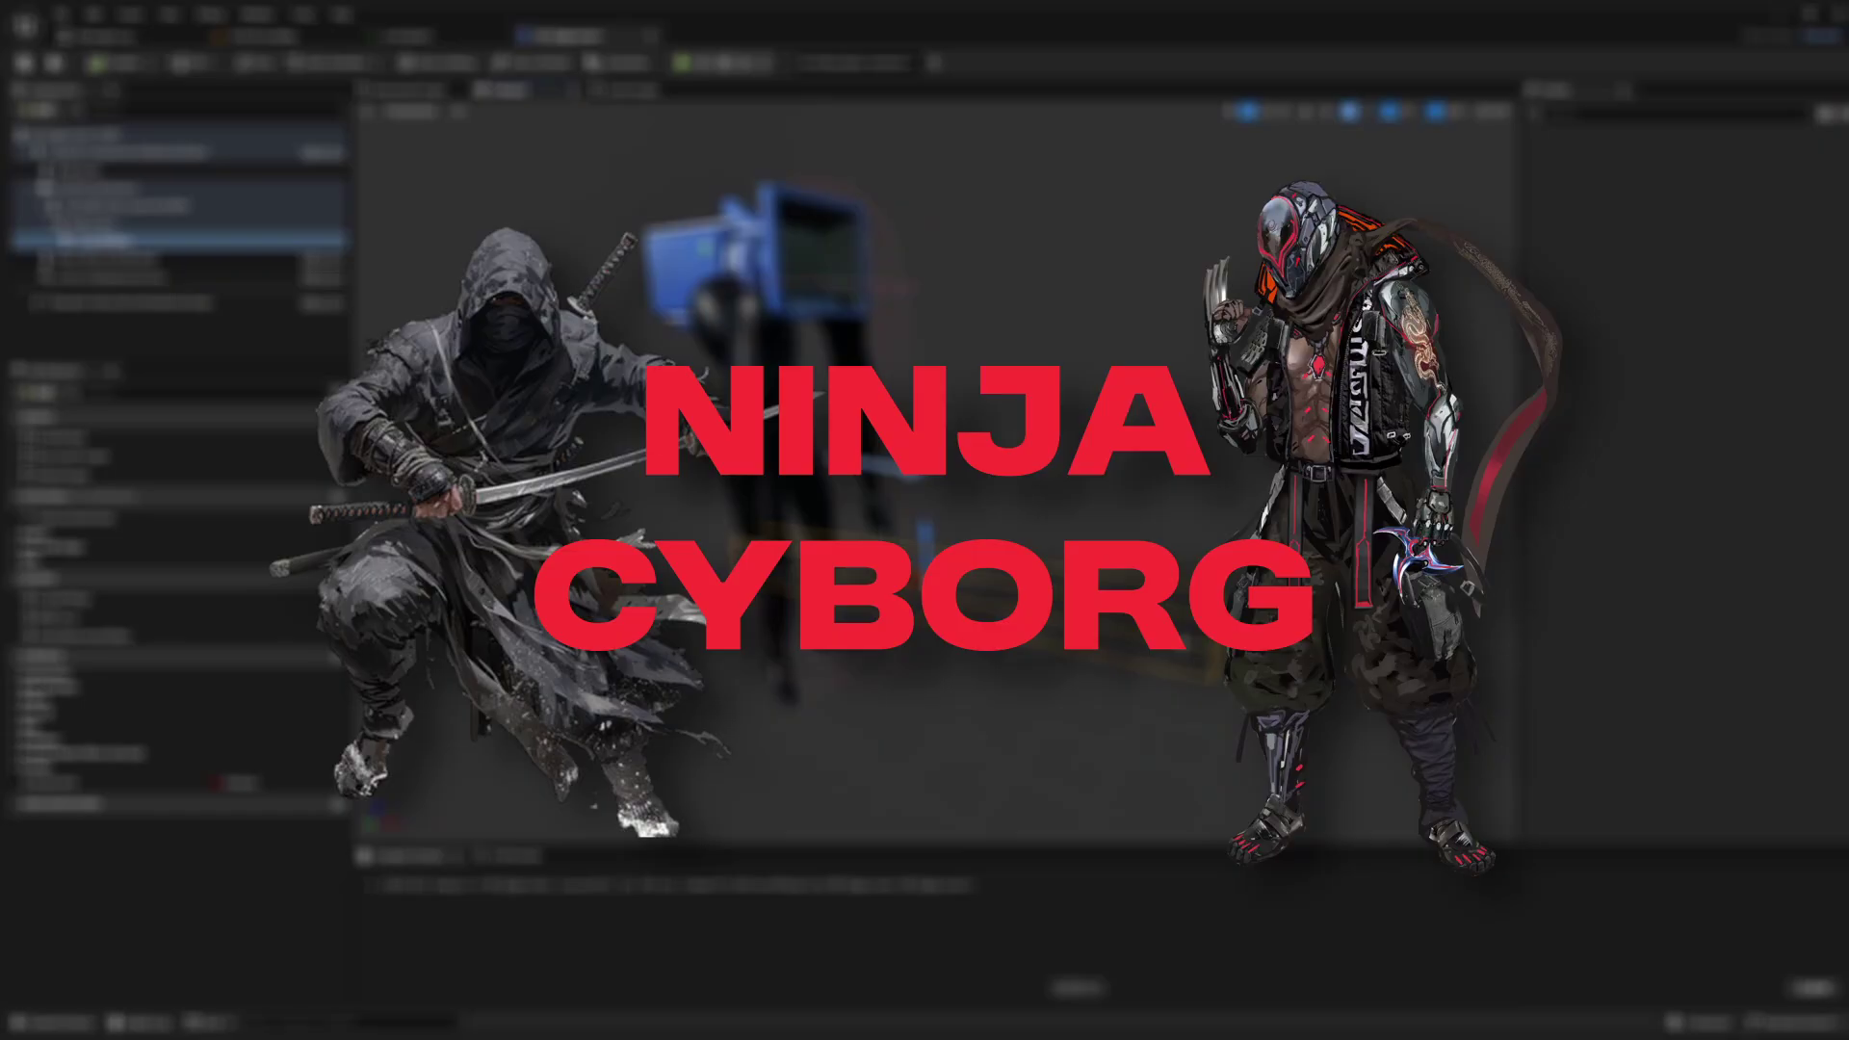
- Select an actor in the Outliner to show its properties in the Details panel
click(116, 224)
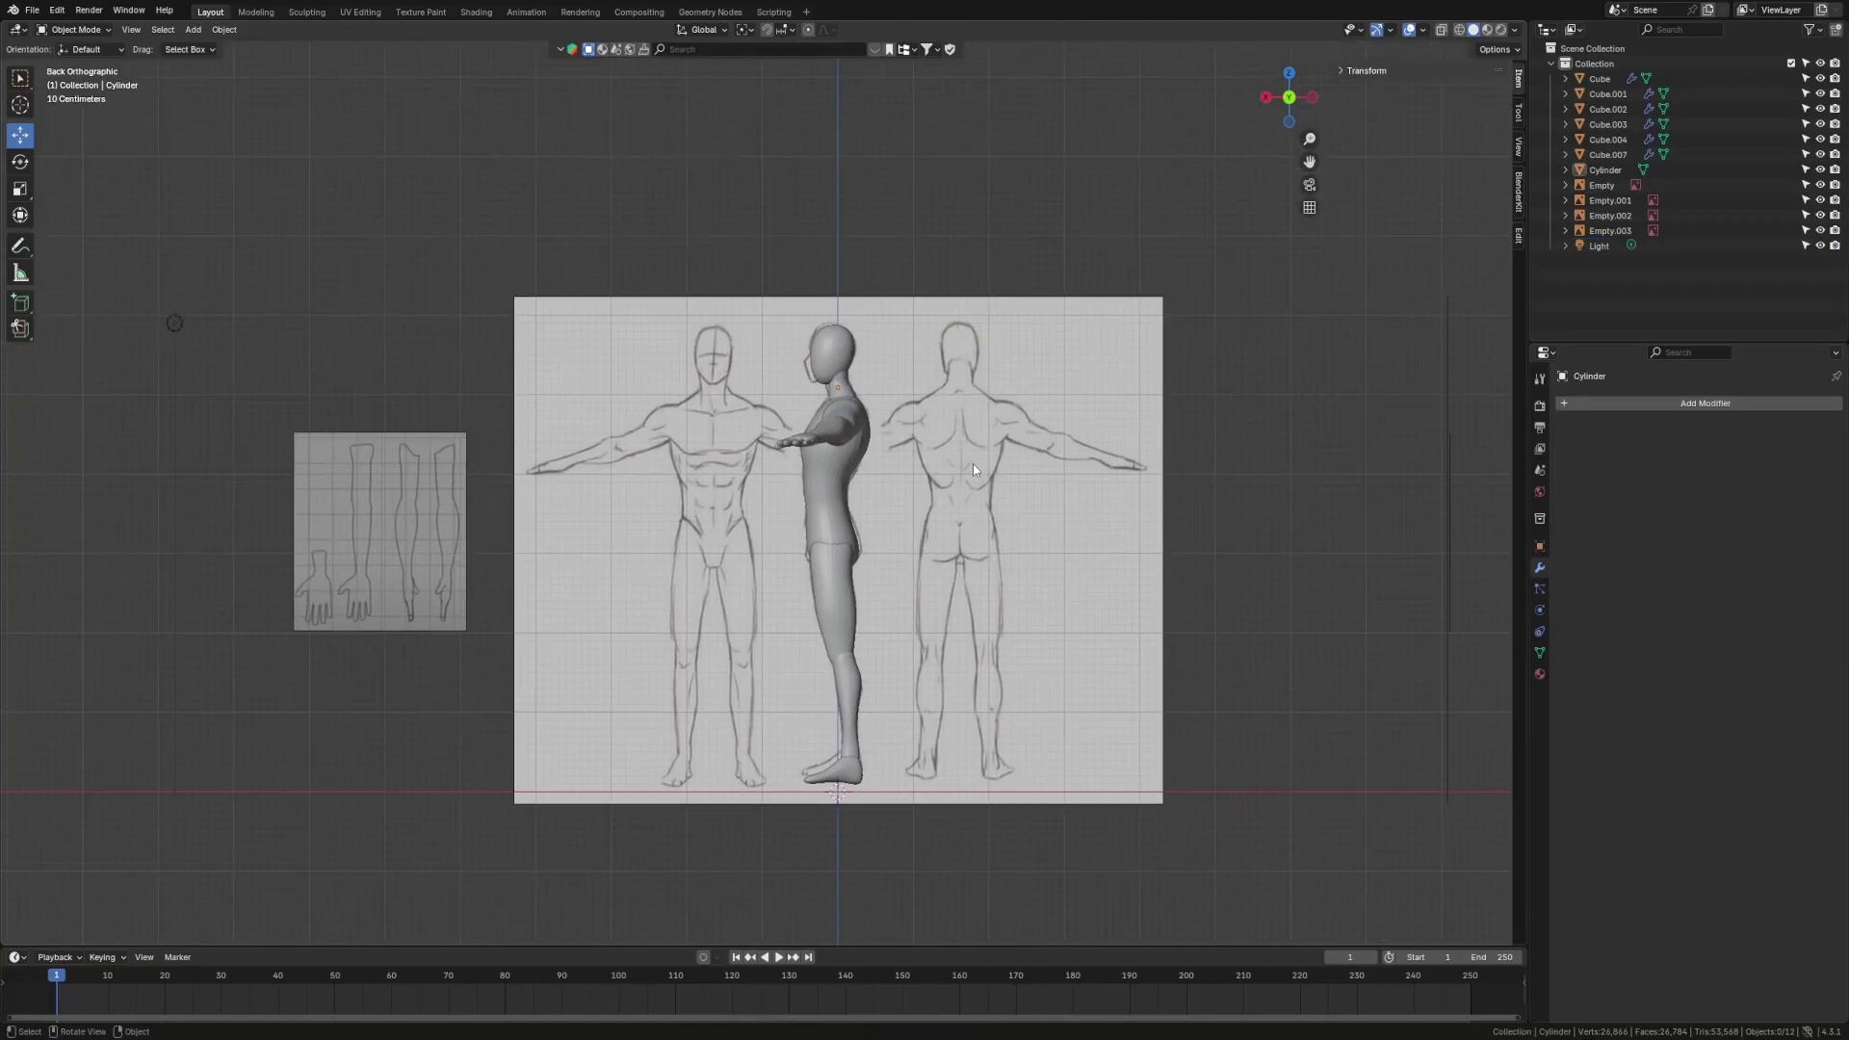
scroll(973, 464, up, 2)
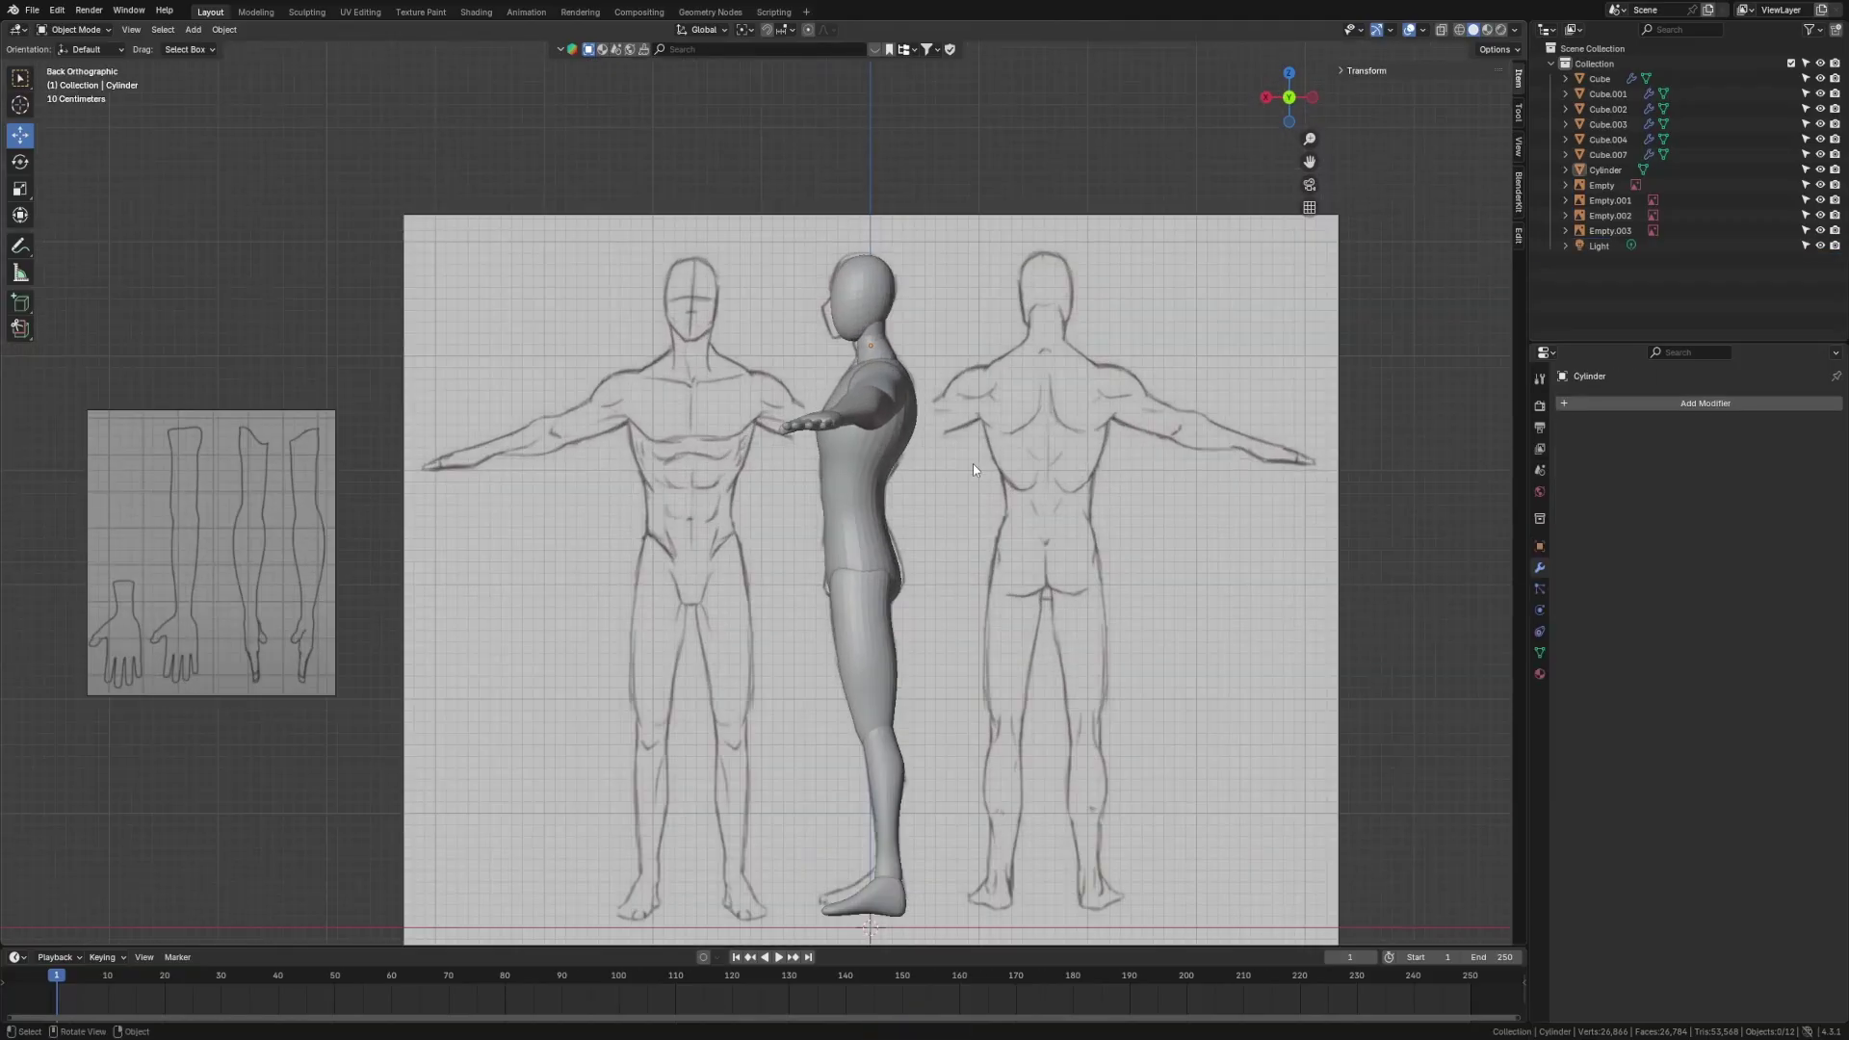
scroll(972, 465, down, 1)
click(1266, 97)
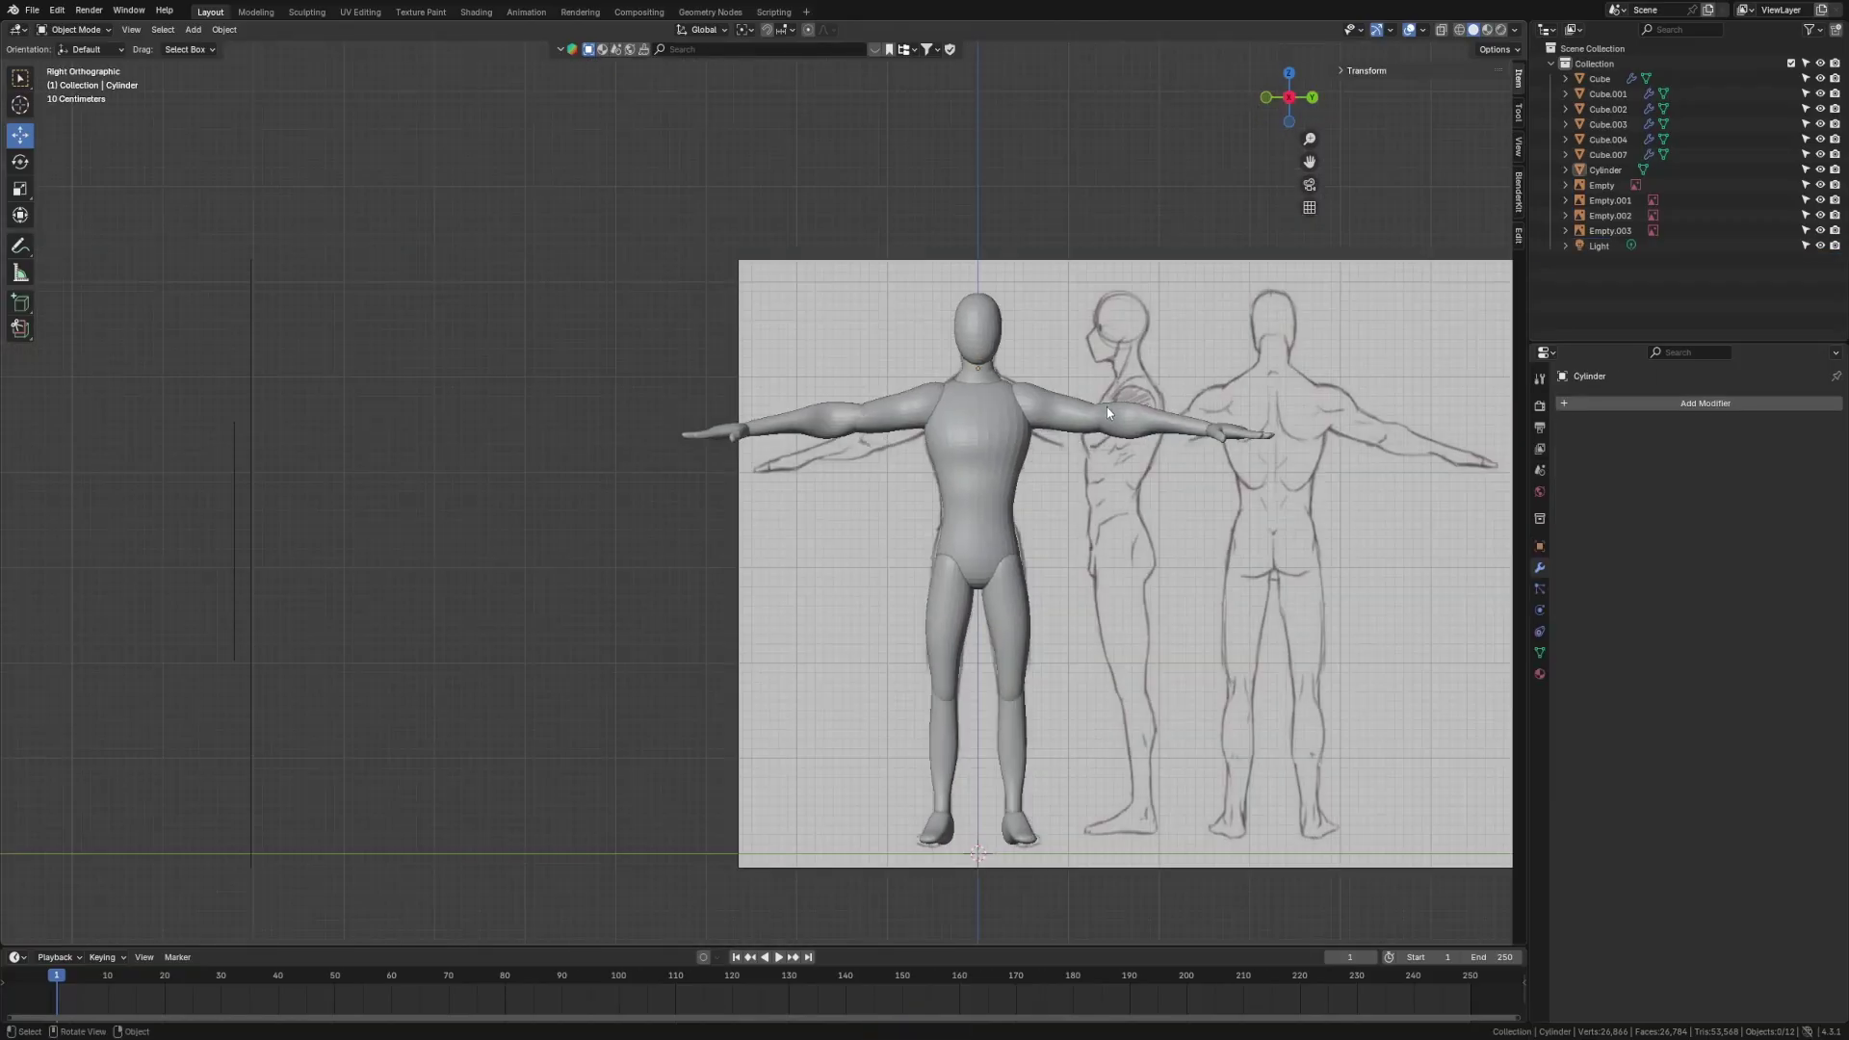
scroll(1107, 412, down, 3)
scroll(1107, 412, up, 2)
middle_drag(1108, 412, 1009, 589)
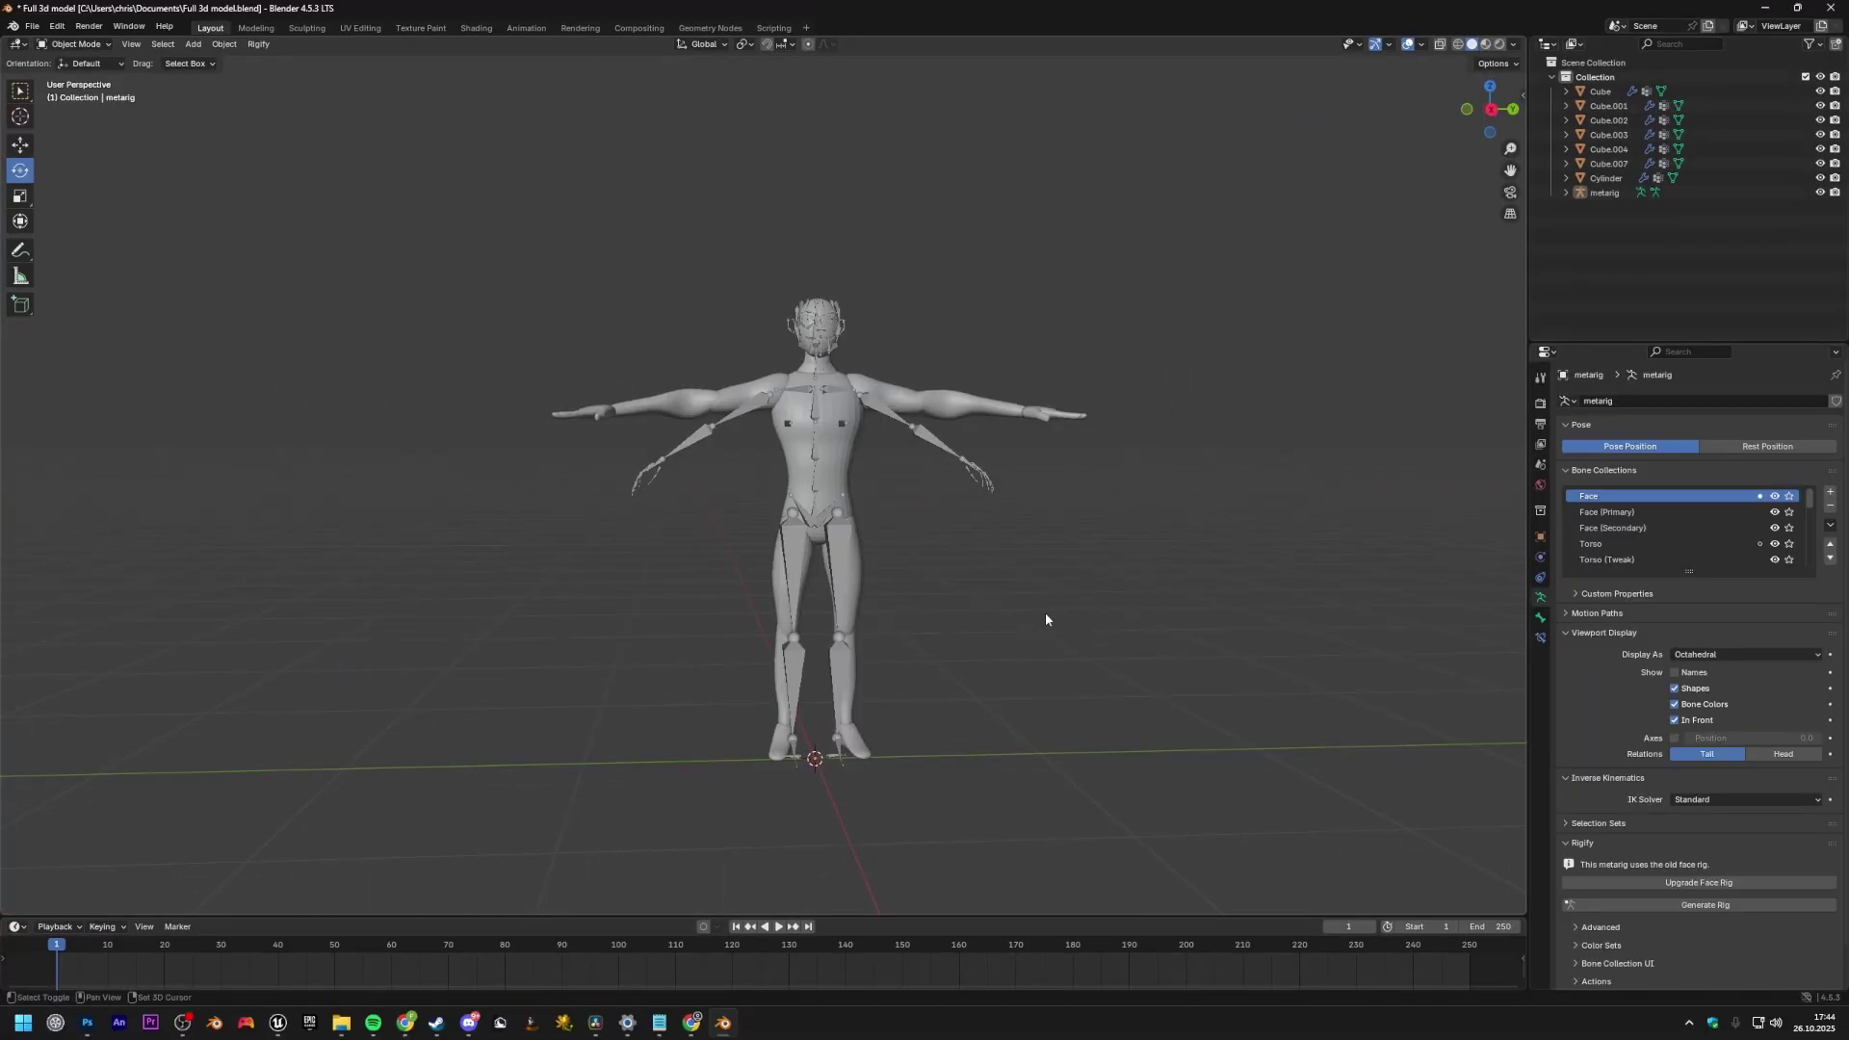
- Pose the rigged mannequin's right upper arm with free rotation, checking it from several angles
middle_drag(1043, 613, 1072, 585)
middle_drag(1372, 326, 1204, 332)
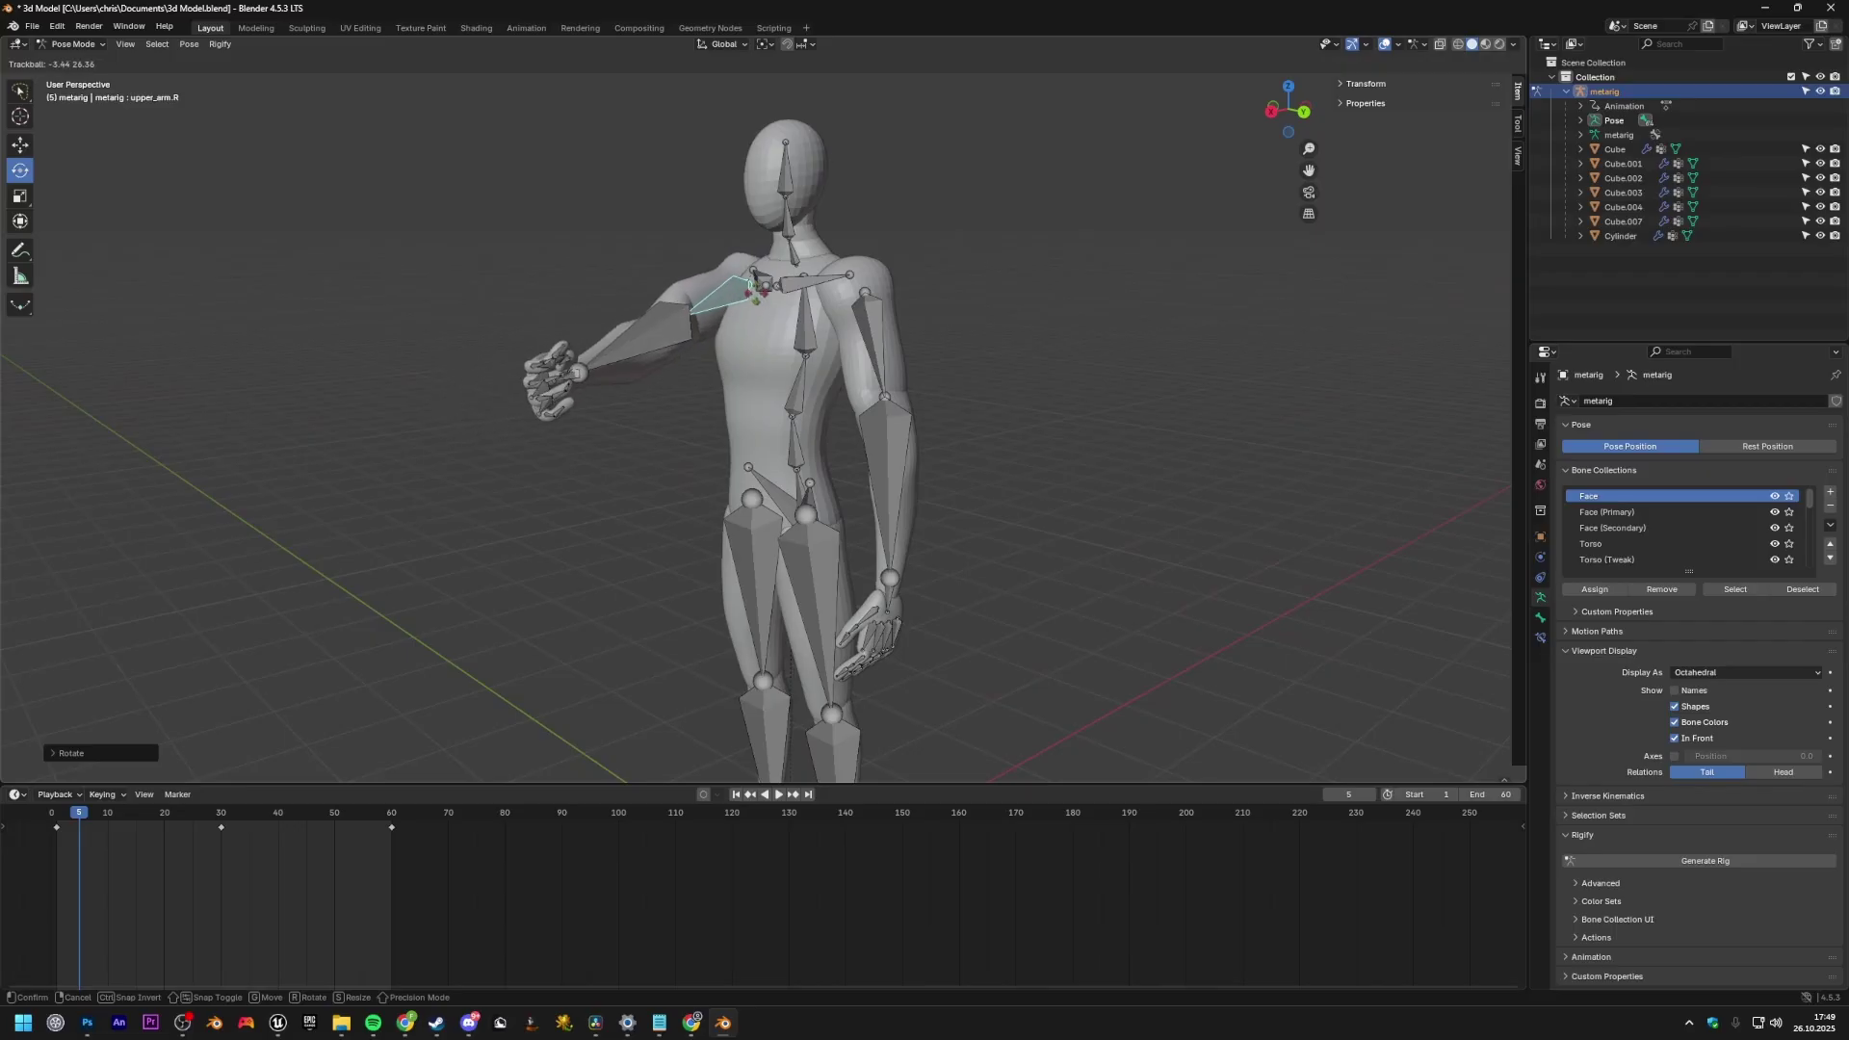
click(729, 253)
middle_drag(732, 255, 854, 341)
key(r)
key(r)
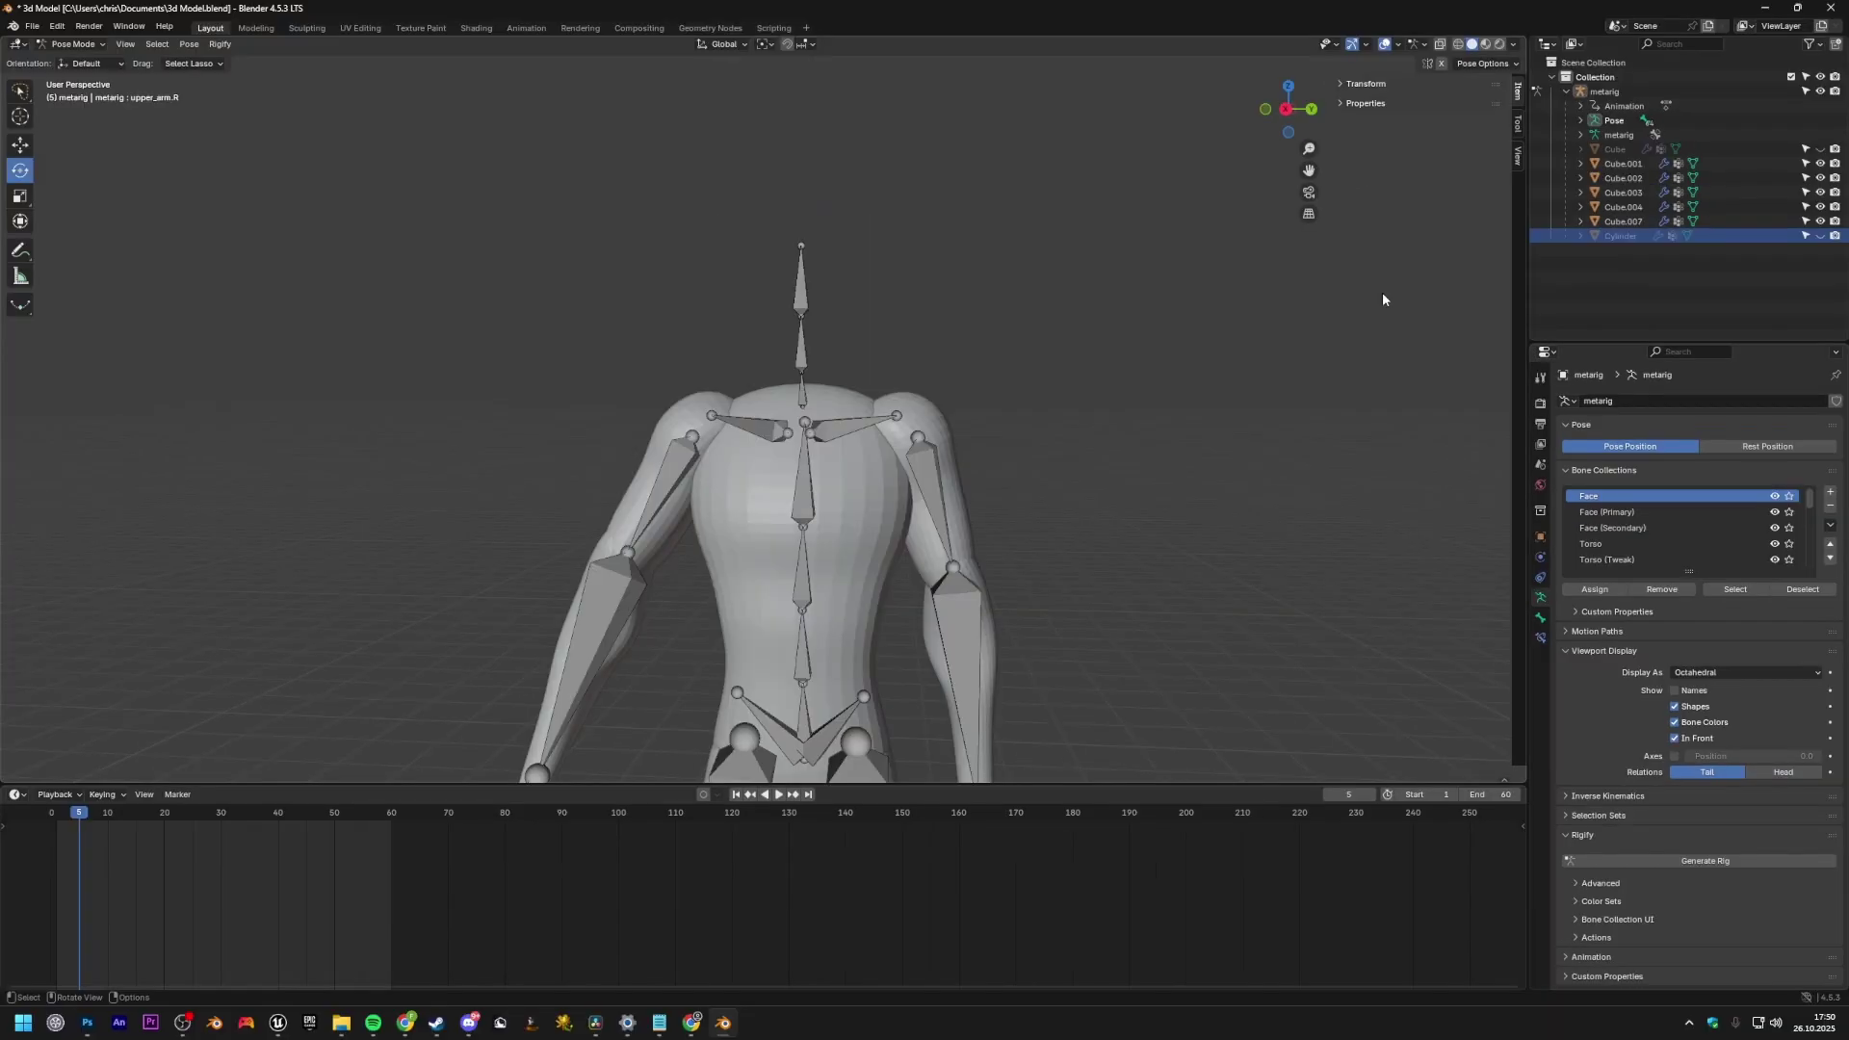
scroll(1222, 397, down, 5)
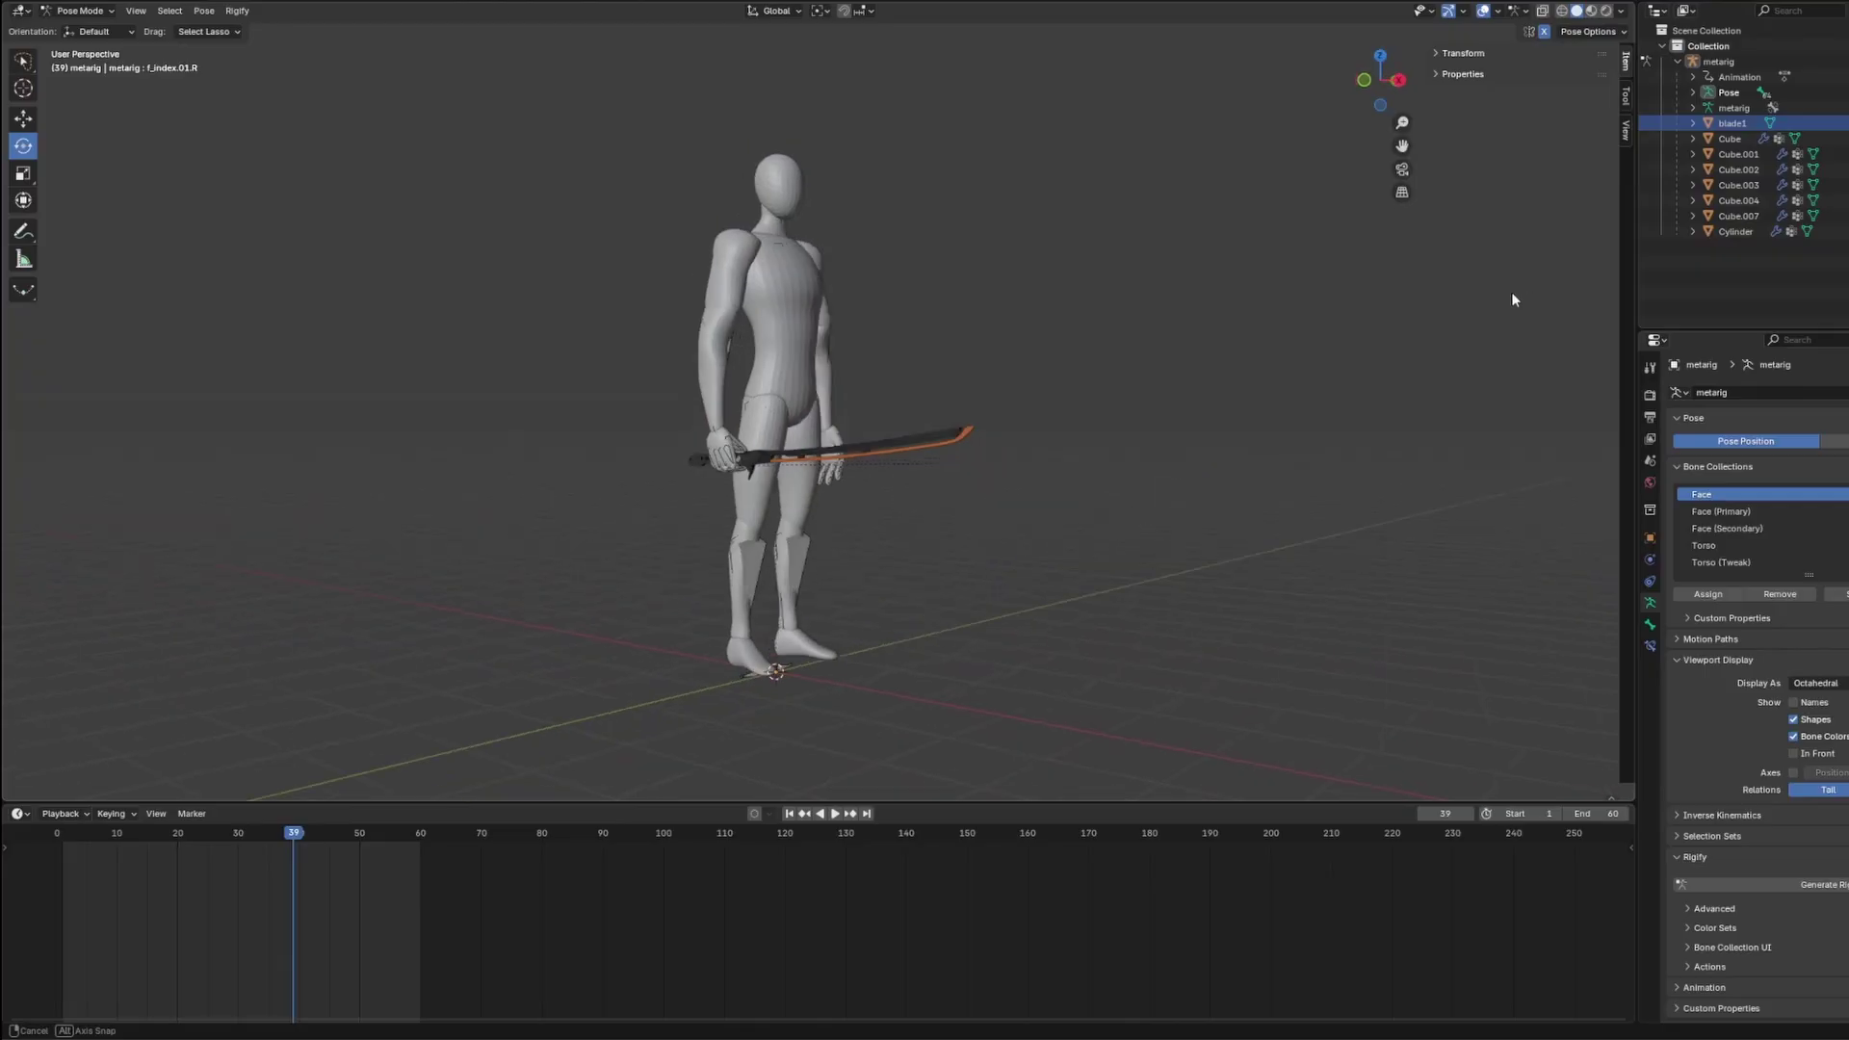
- Orbit around the katana-holding character and start the FBX export
middle_drag(1511, 292, 1245, 331)
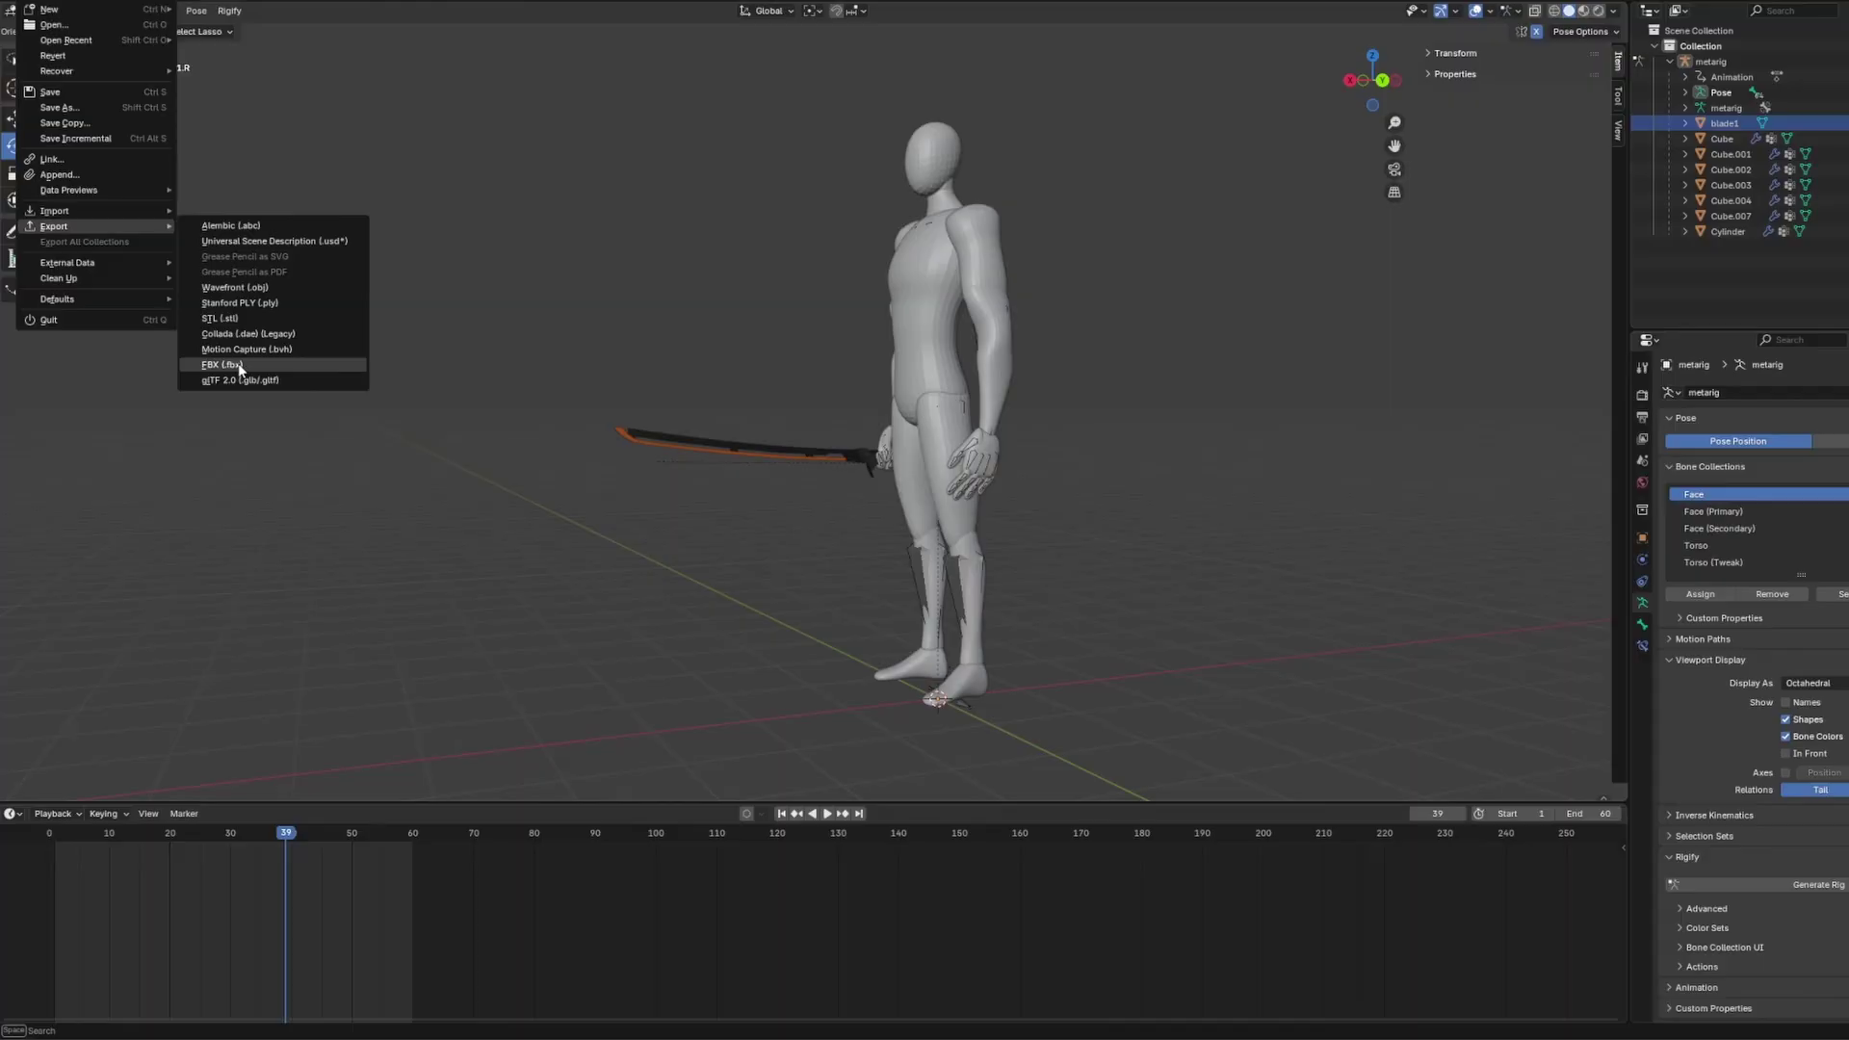
click(224, 364)
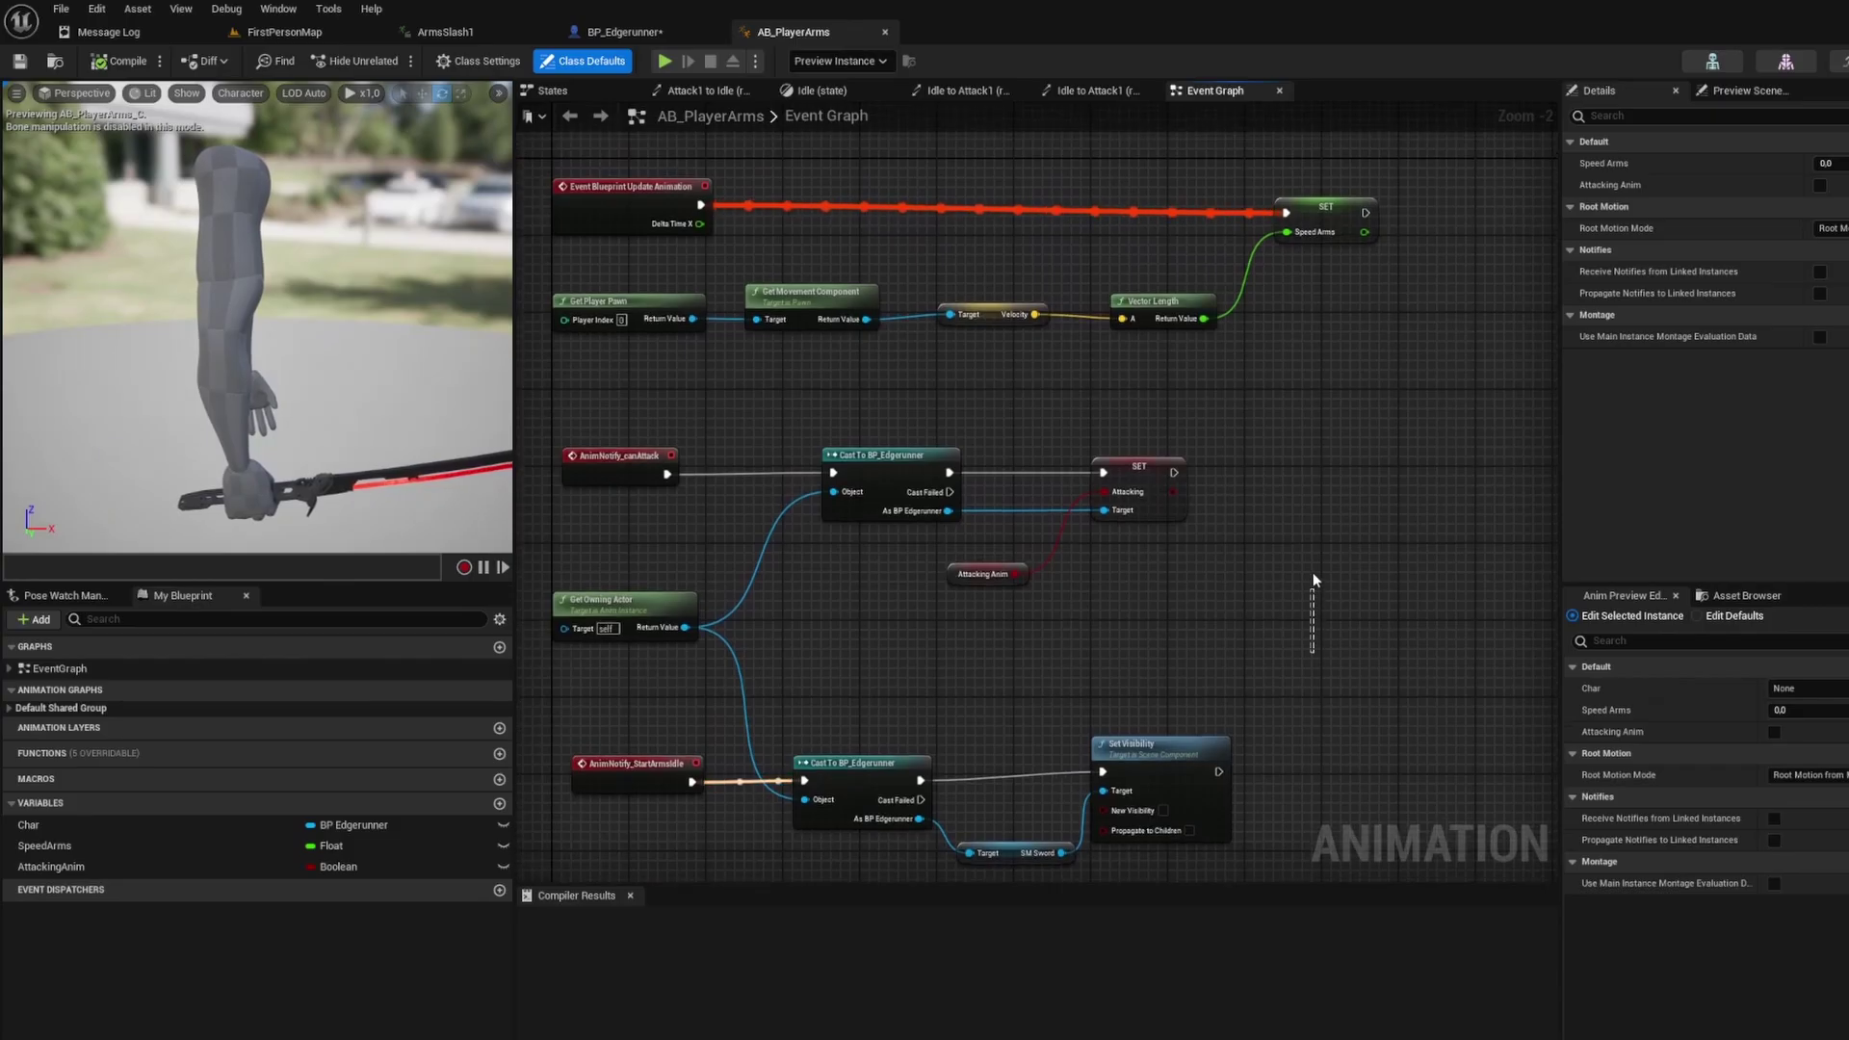
- Pan the event graph, then perform four chained katana slashes in play
mouse_move(1313, 572)
right_down()
mouse_move(1328, 672)
mouse_move(1320, 540)
right_up()
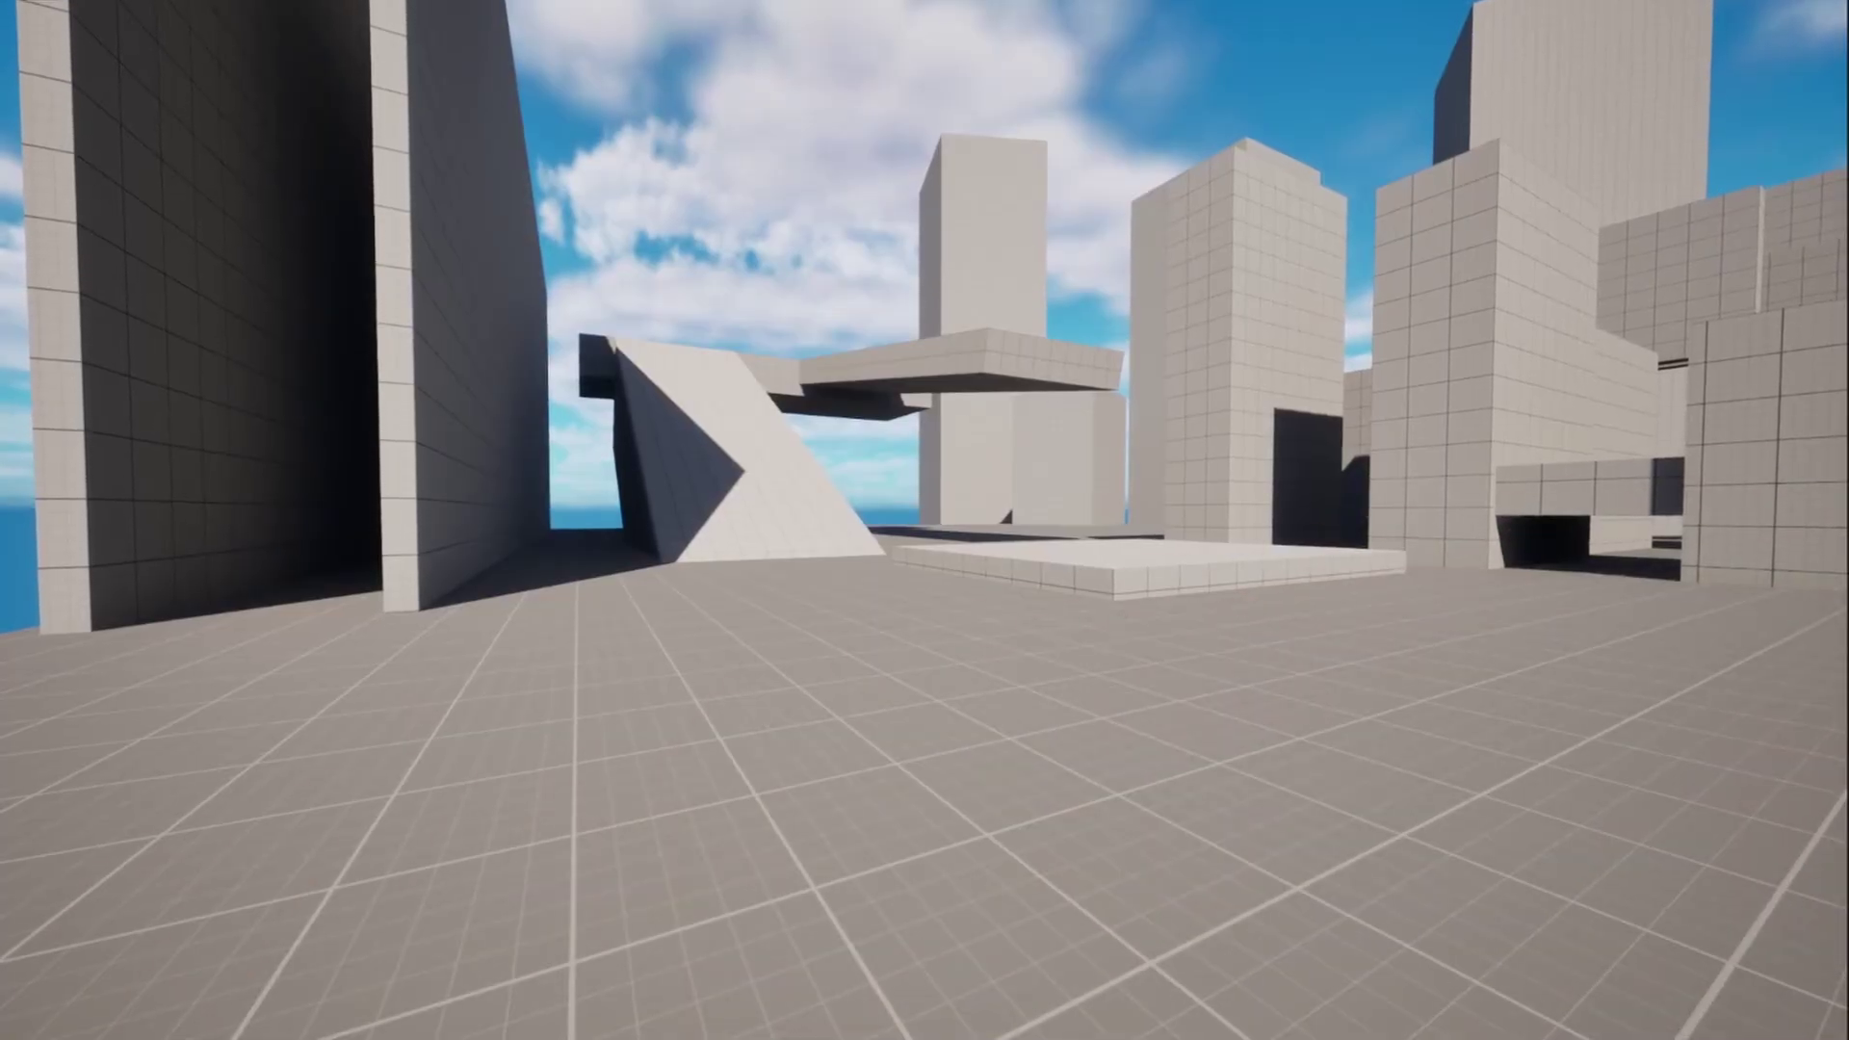
click(924, 520)
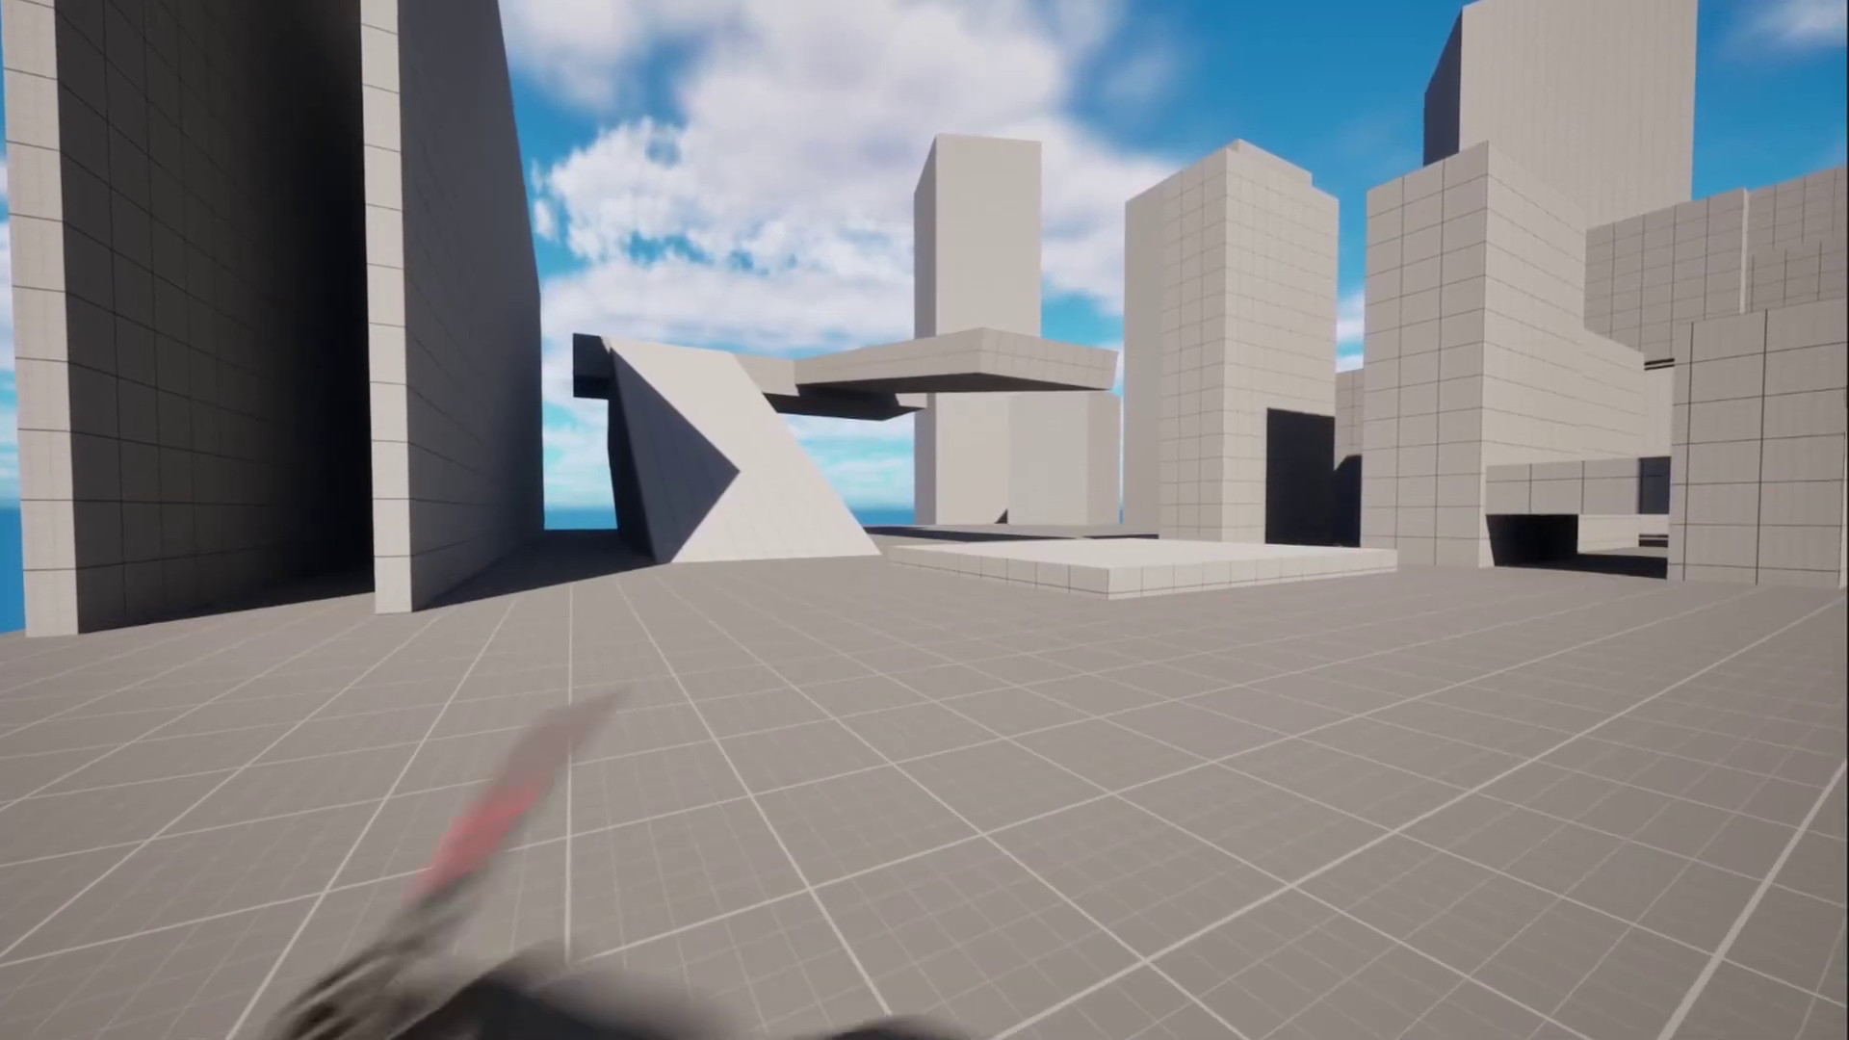
click(924, 520)
click(924, 520)
click(924, 520)
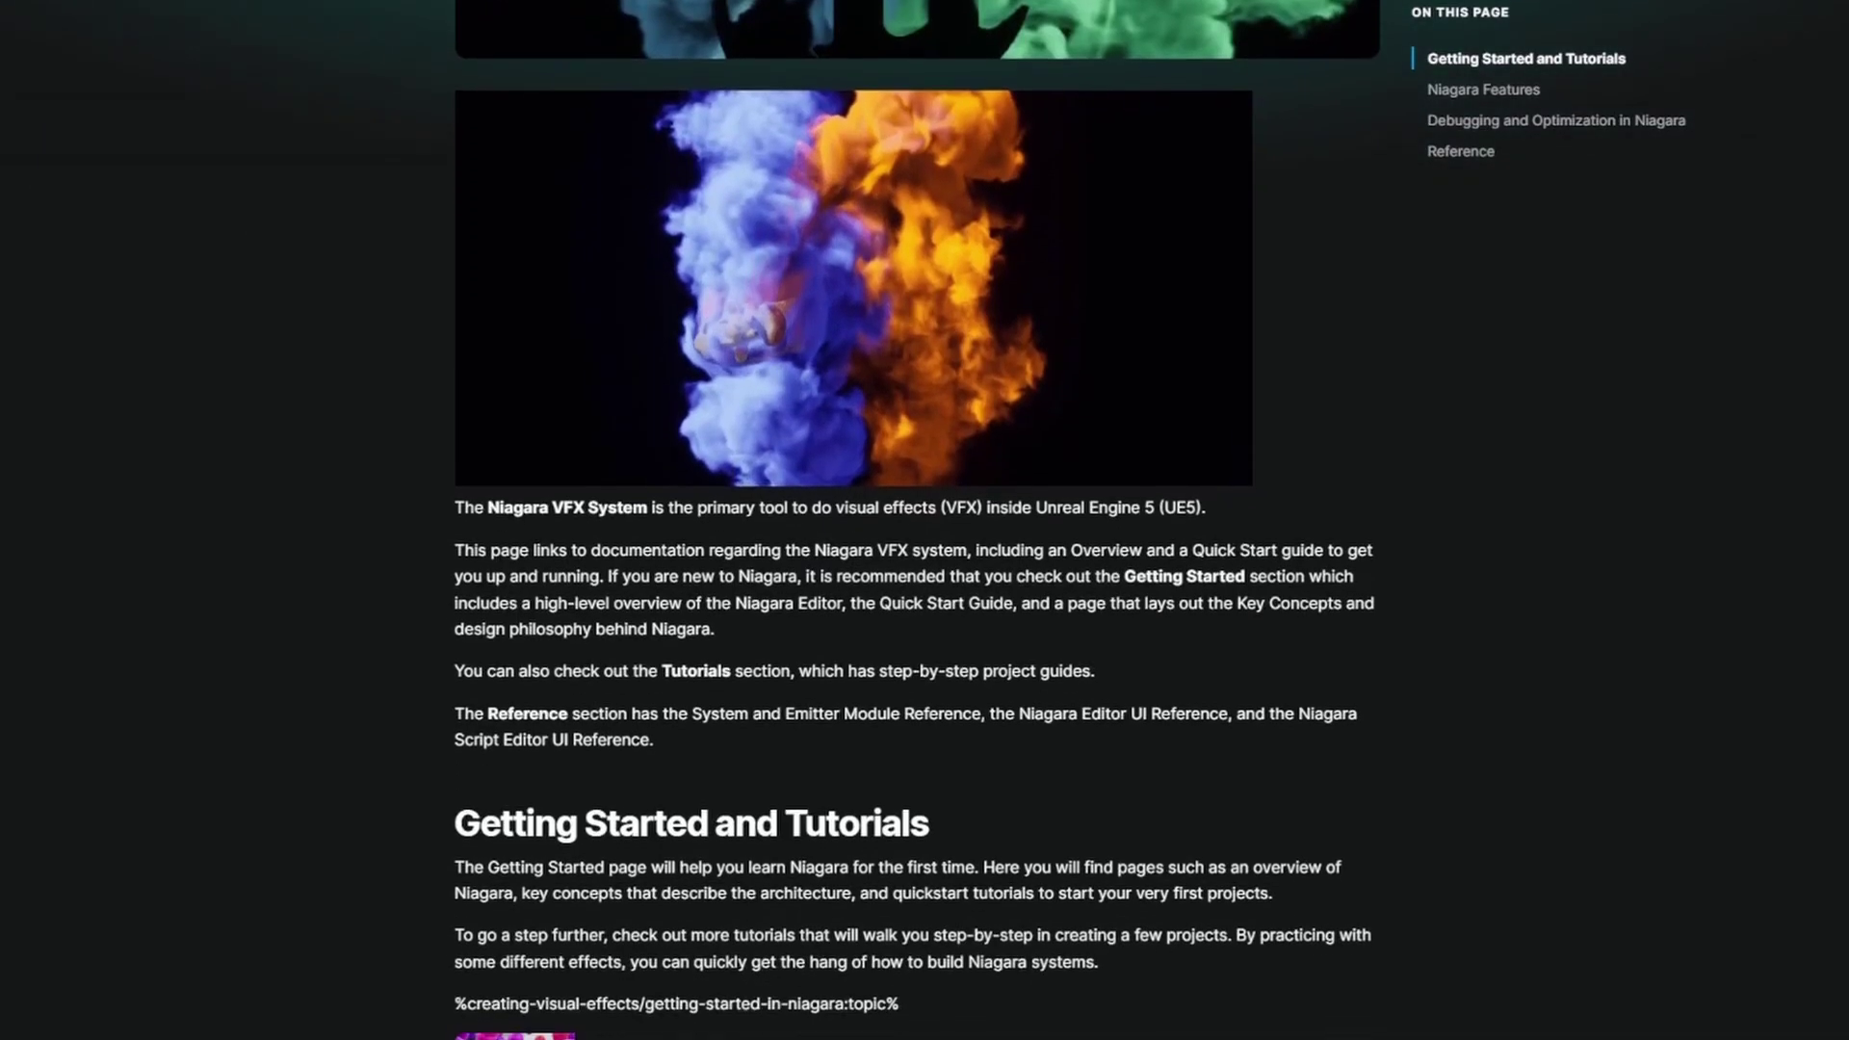
- Scroll down through the Niagara sword trail reference material
scroll(915, 520, down, 6)
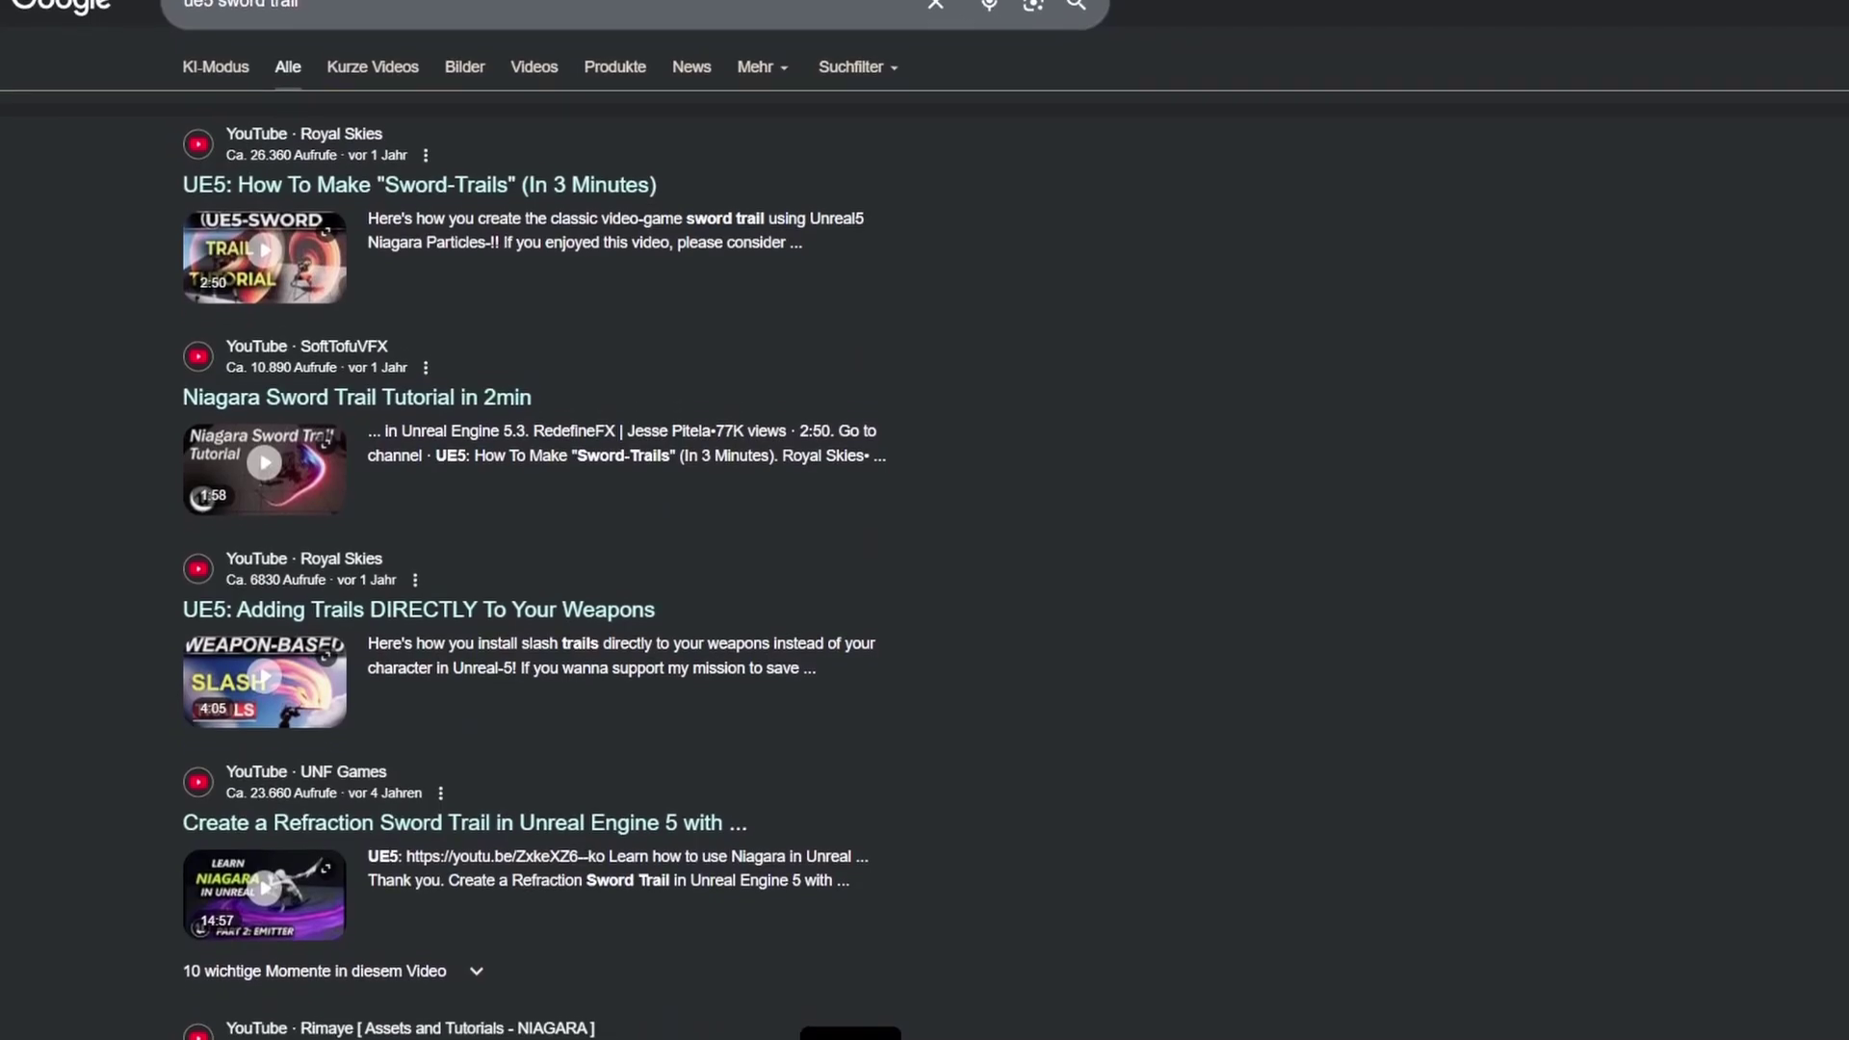
scroll(925, 520, down, 3)
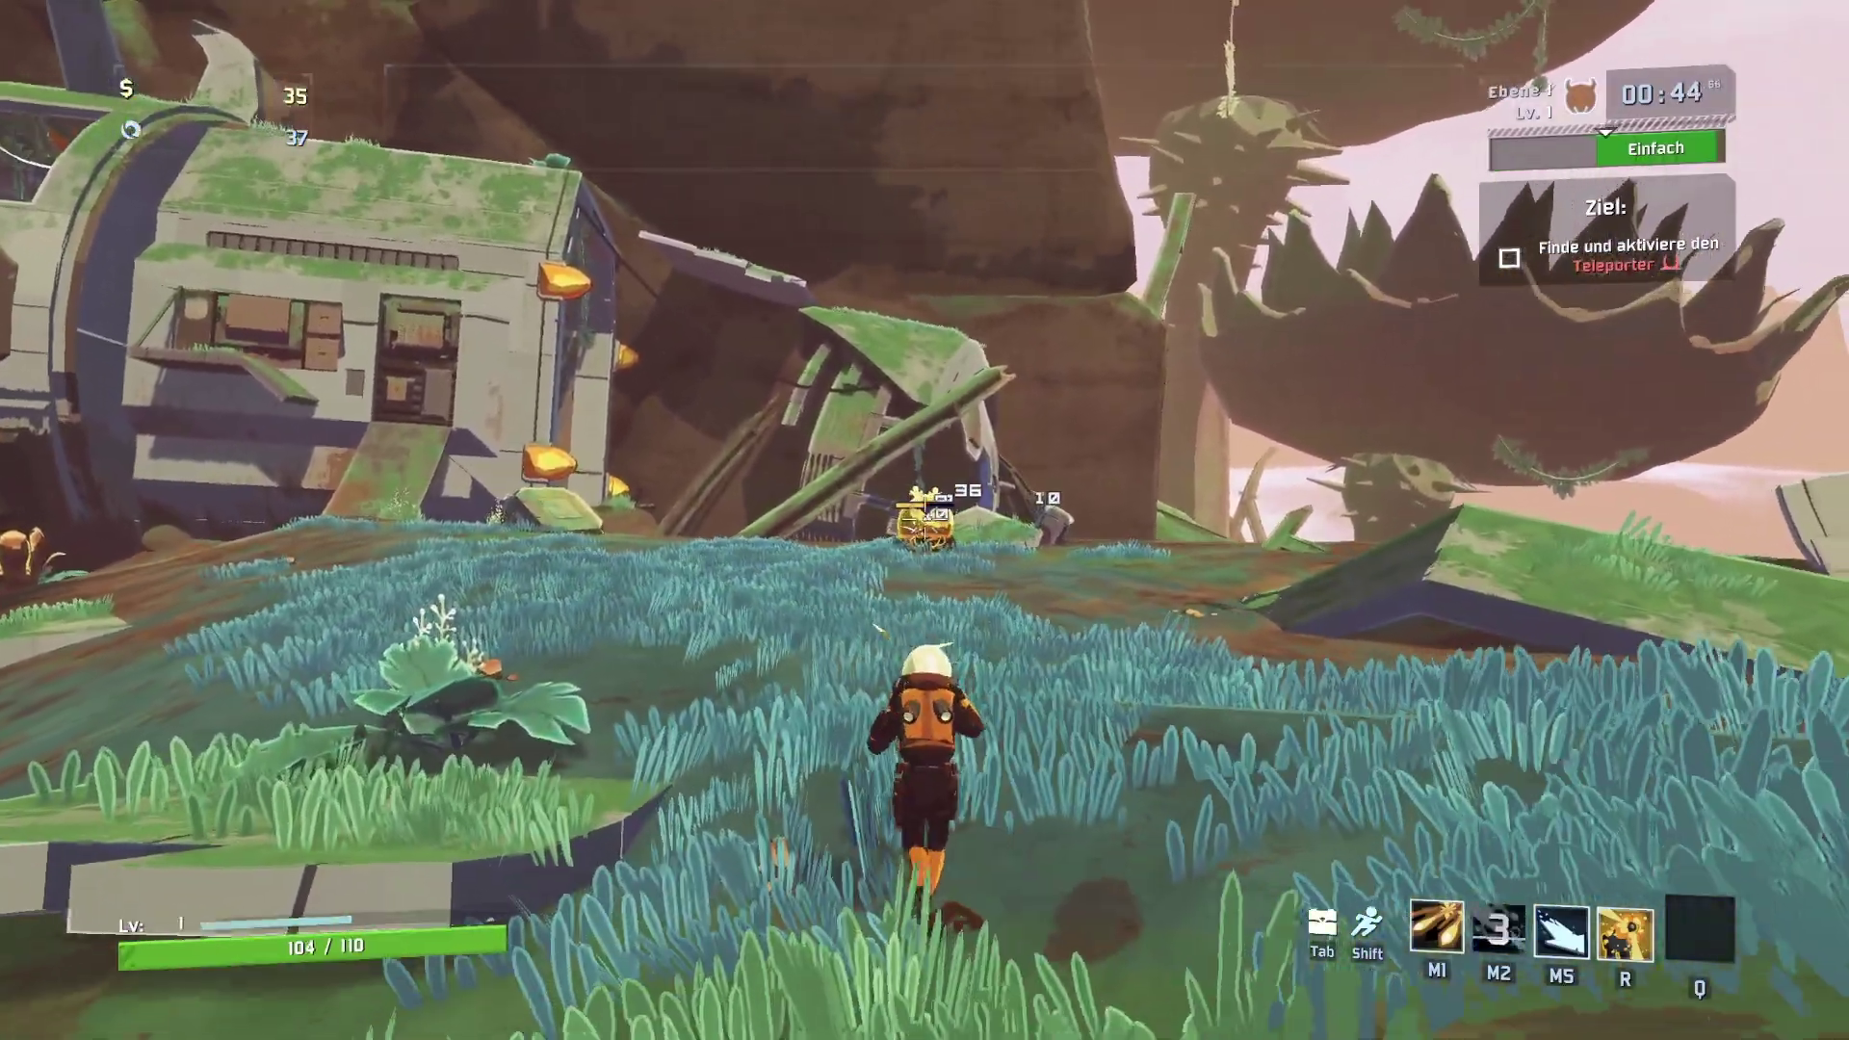
key(r)
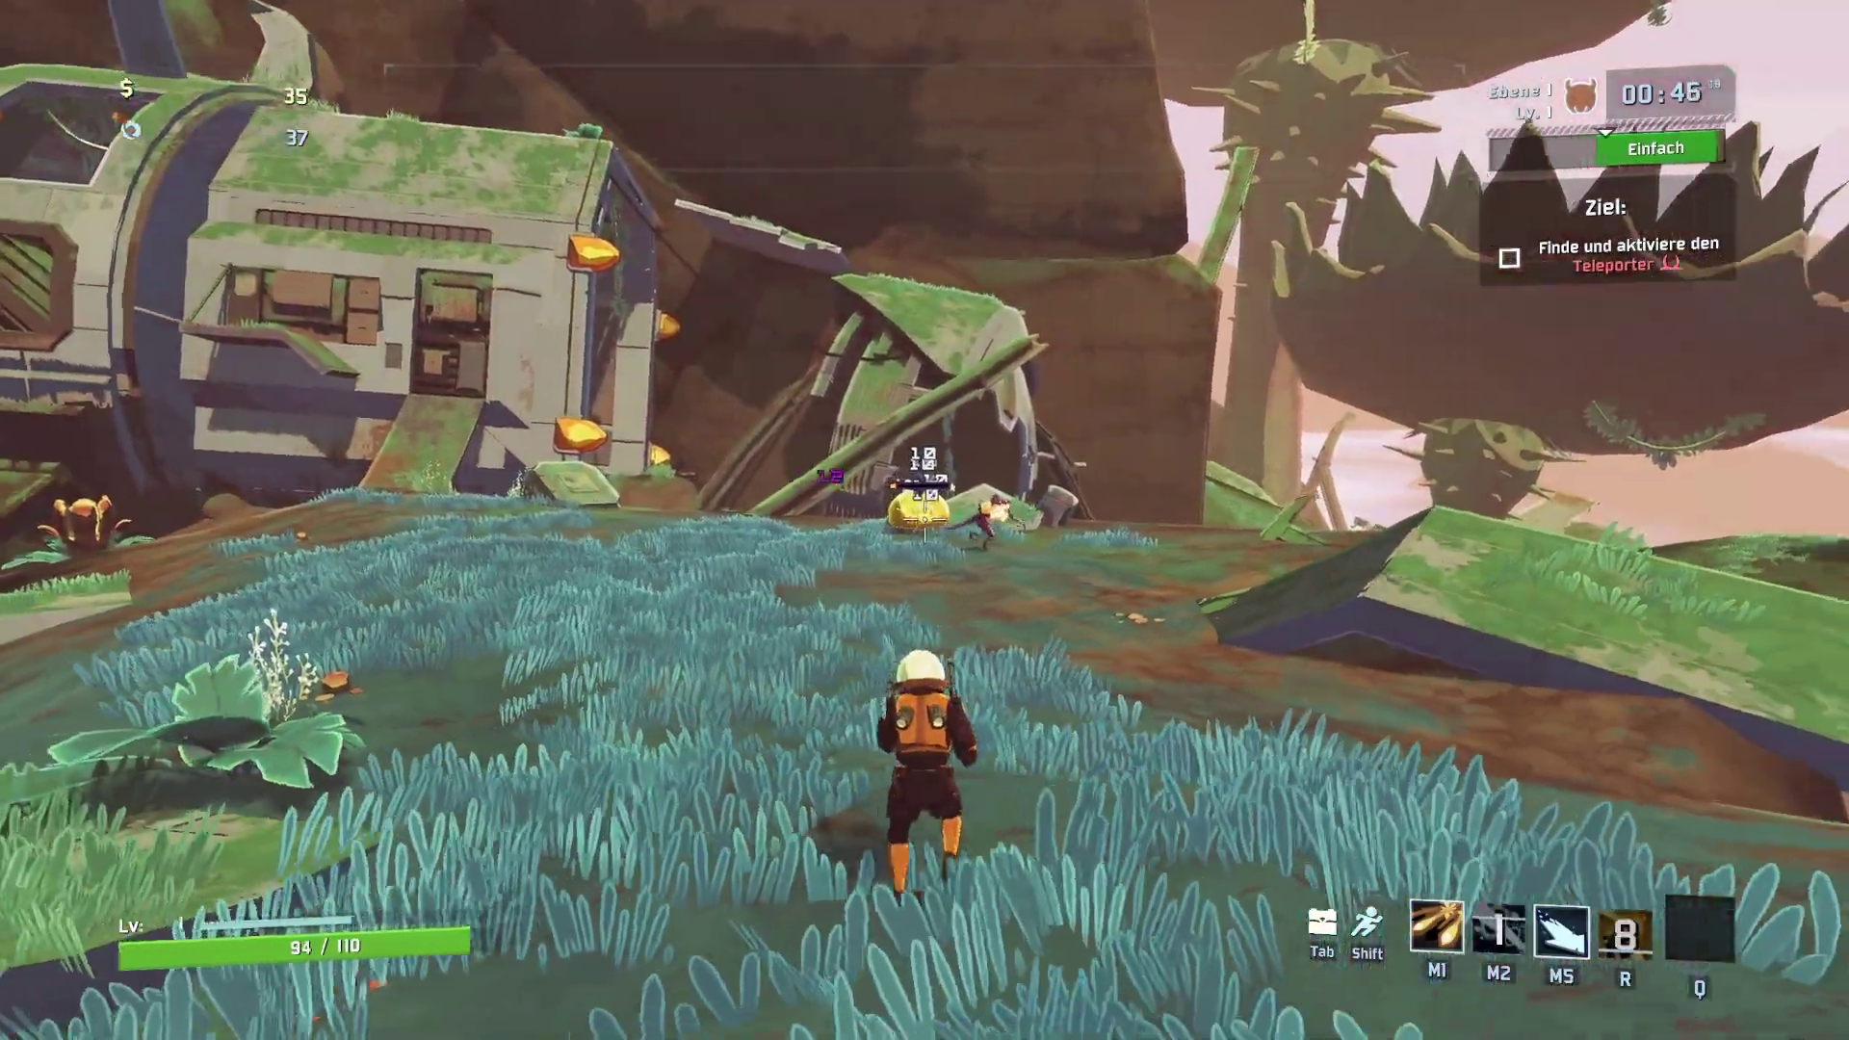
click(924, 520)
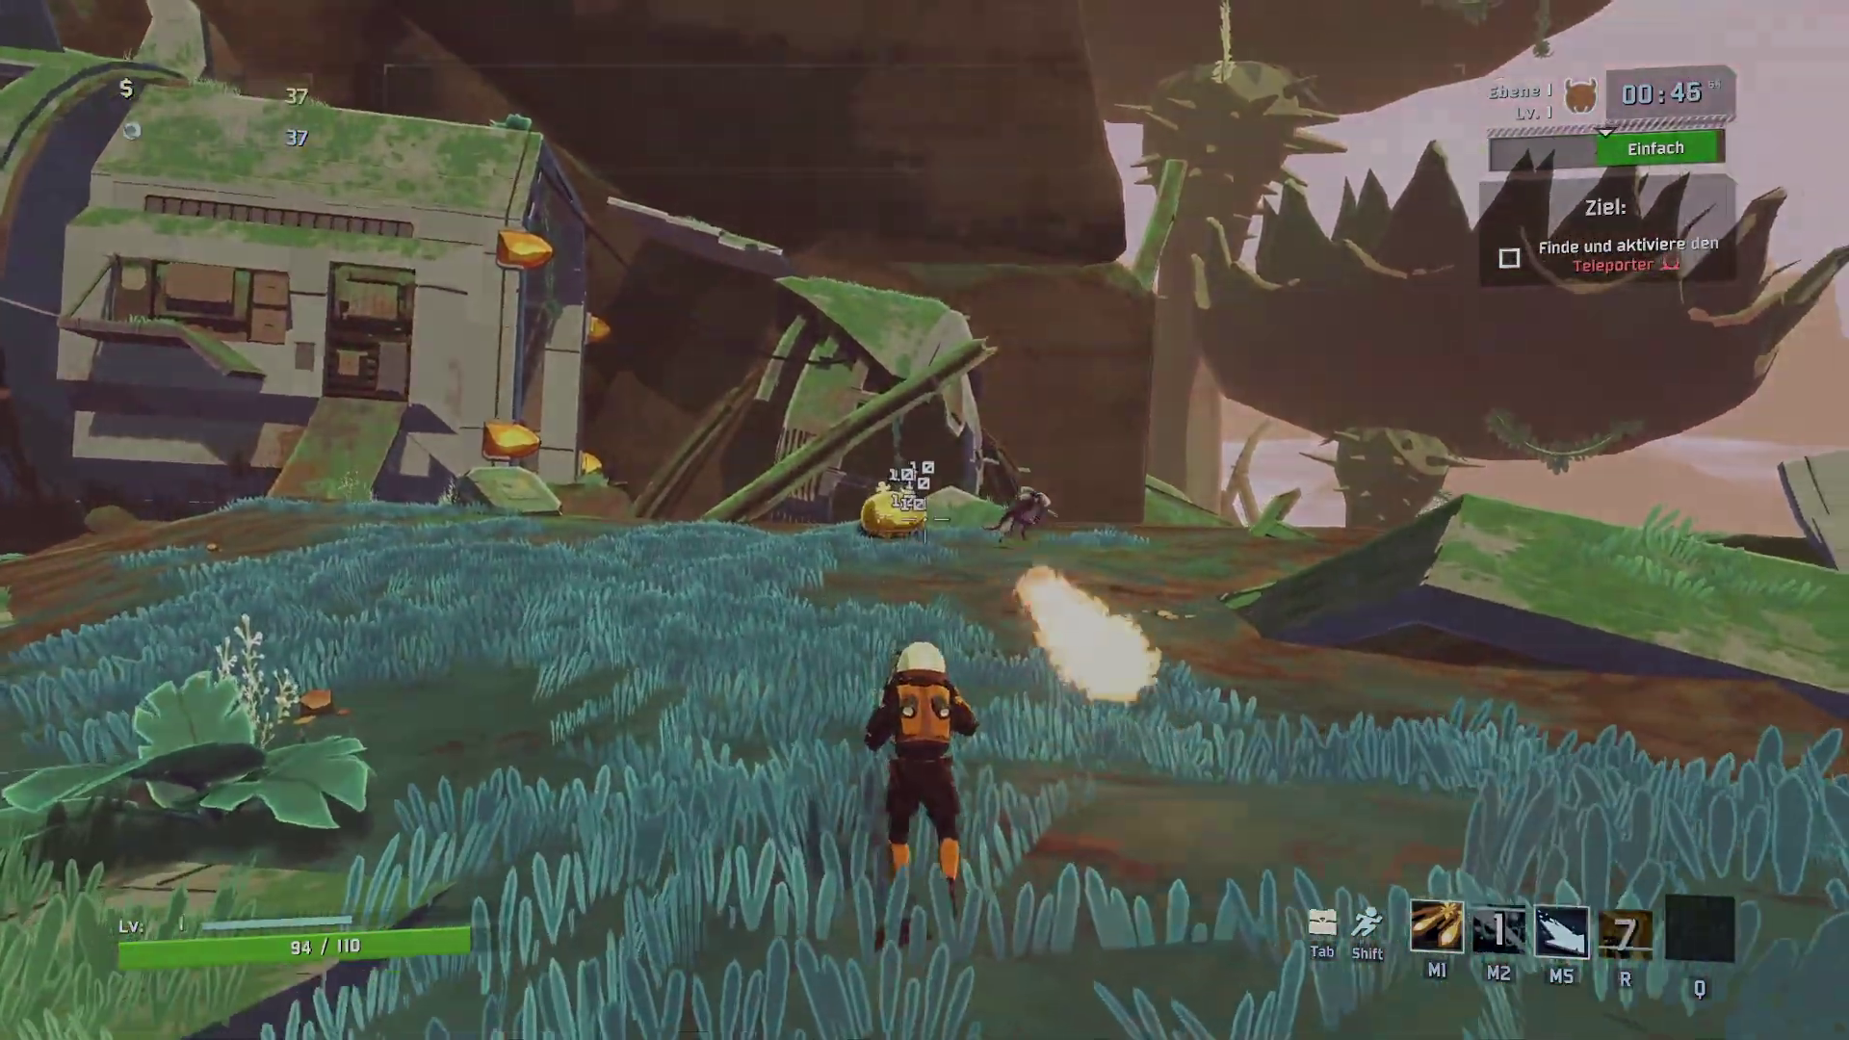